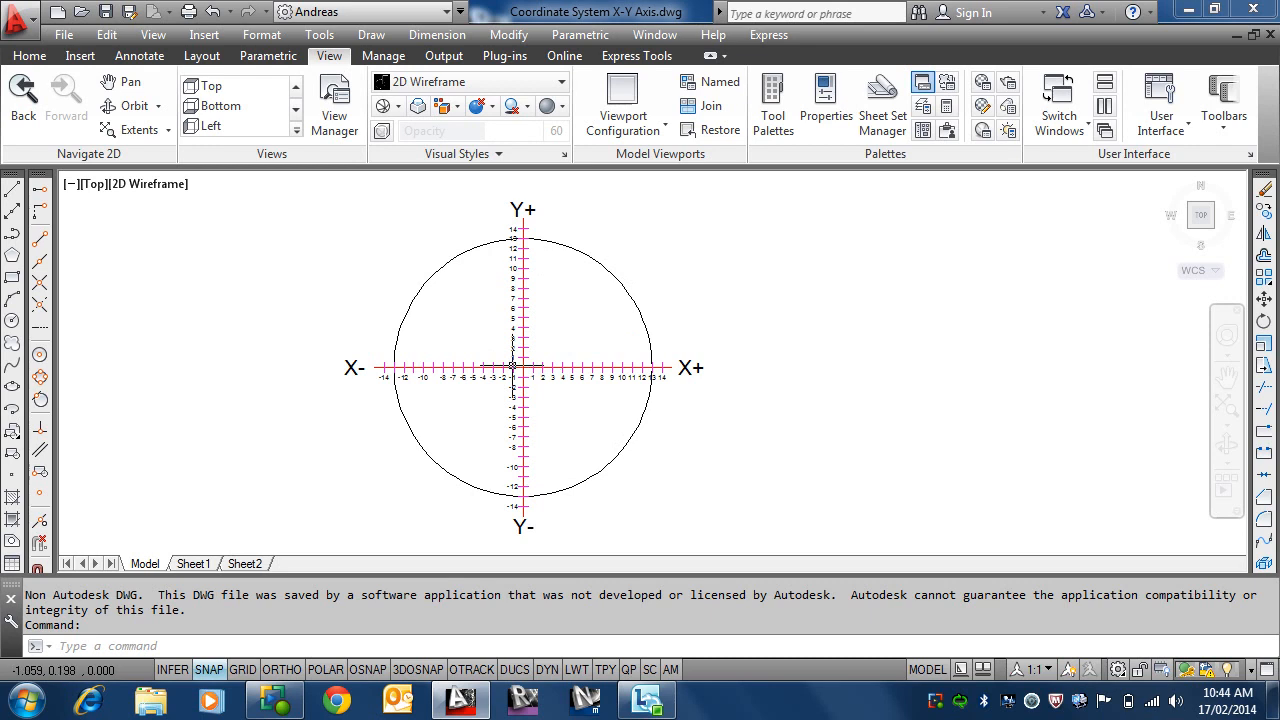
- Turn snap off and draw a line from absolute coordinates 2,1 to 7,5
{"action": "scroll", "coordinate": [523, 365], "scroll_direction": "up", "scroll_amount": 8}
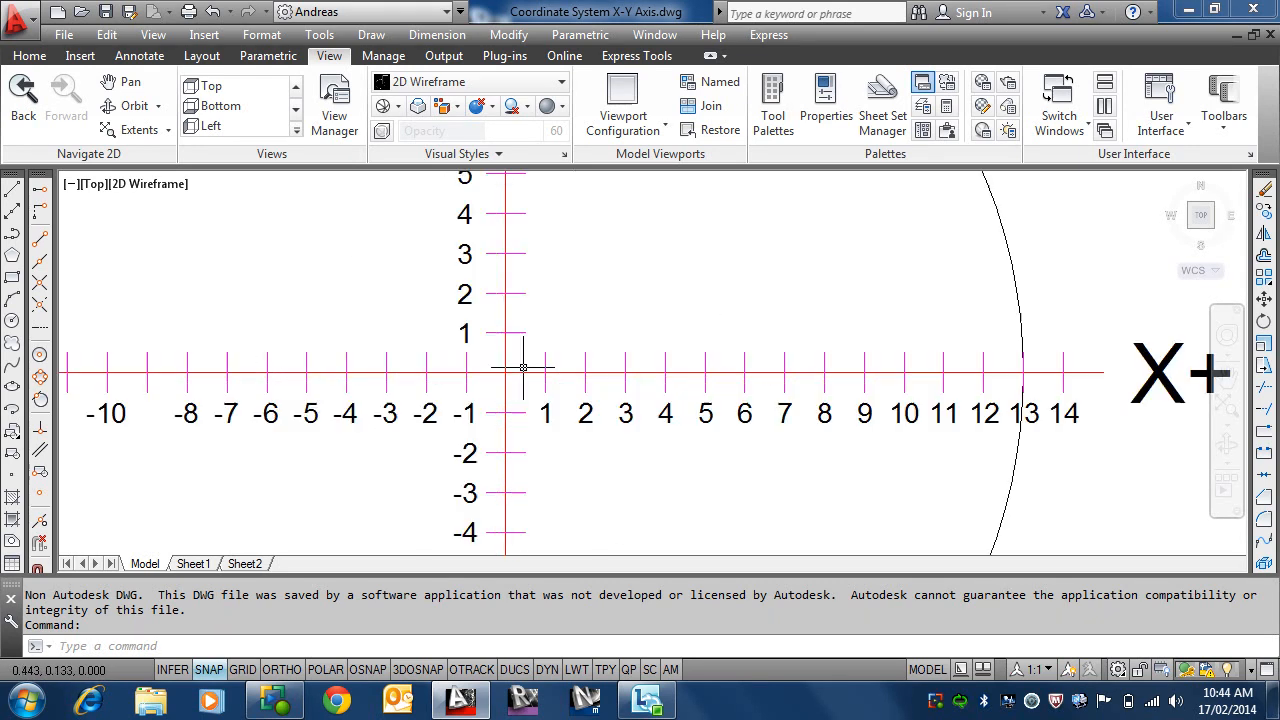
{"action": "middle_click_drag", "start_coordinate": [500, 377], "coordinate": [560, 370]}
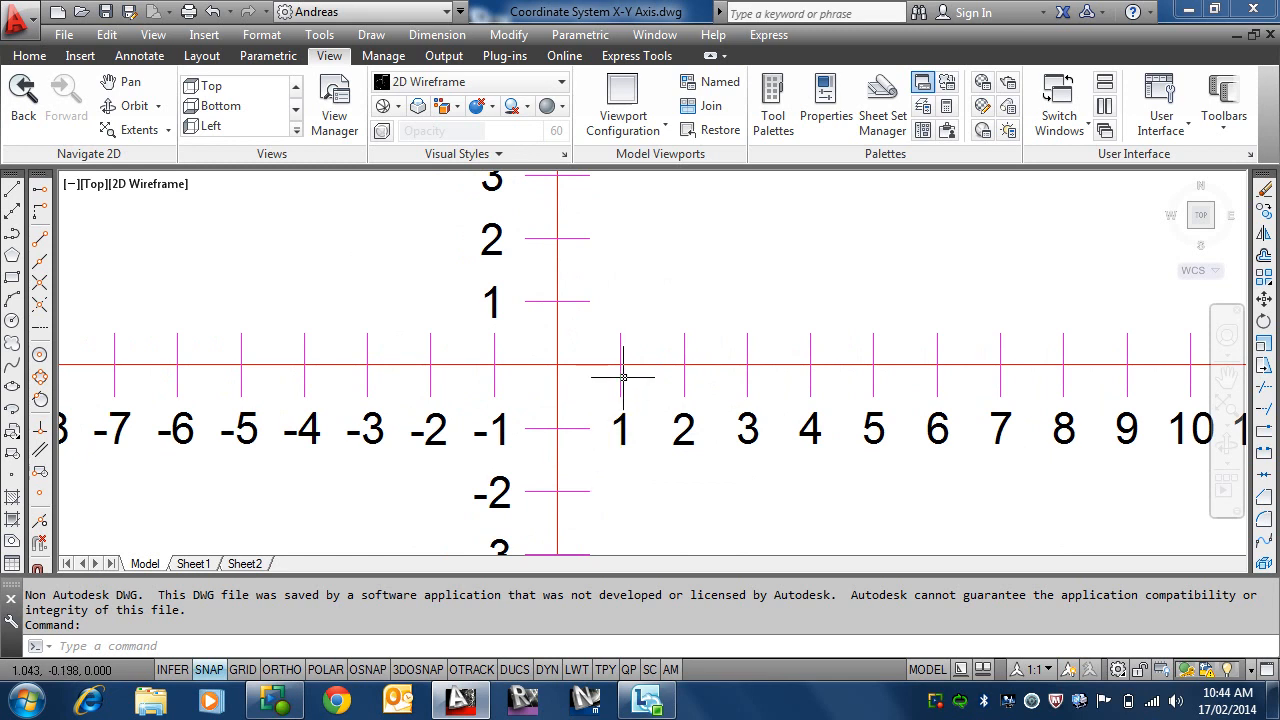
{"action": "scroll", "coordinate": [622, 376], "scroll_direction": "down", "scroll_amount": 4}
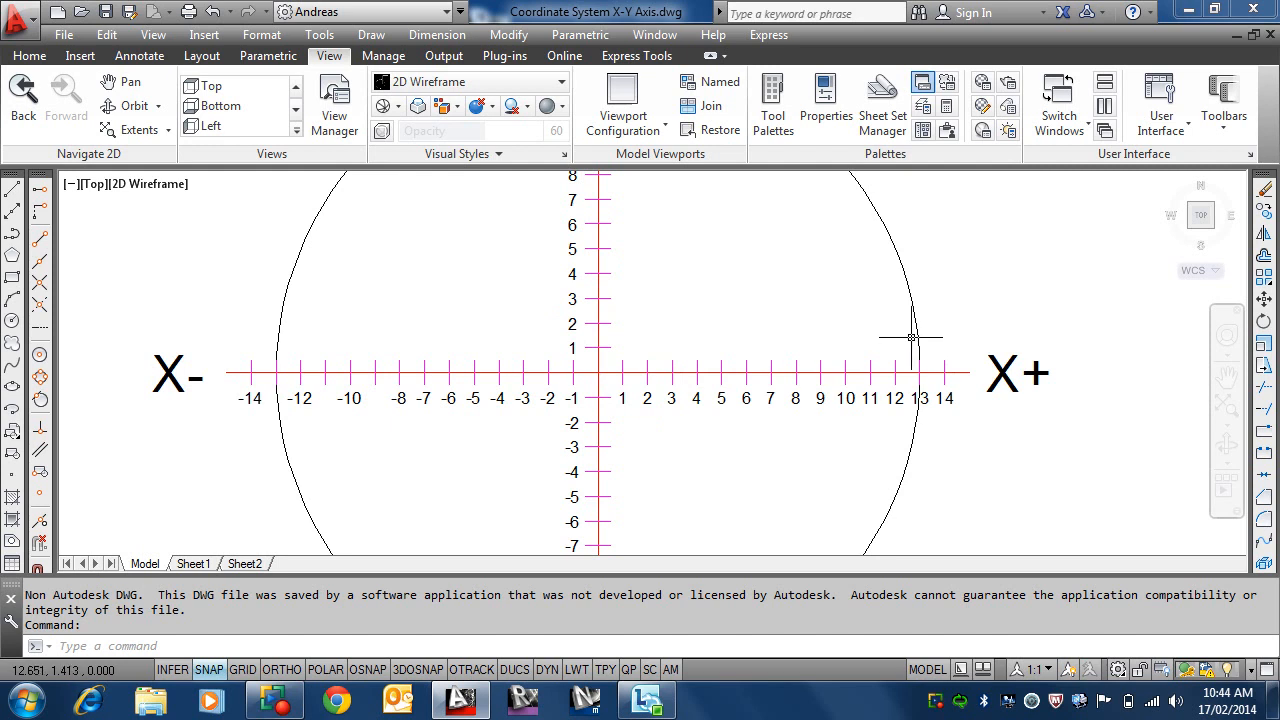
{"action": "mouse_move", "coordinate": [913, 336]}
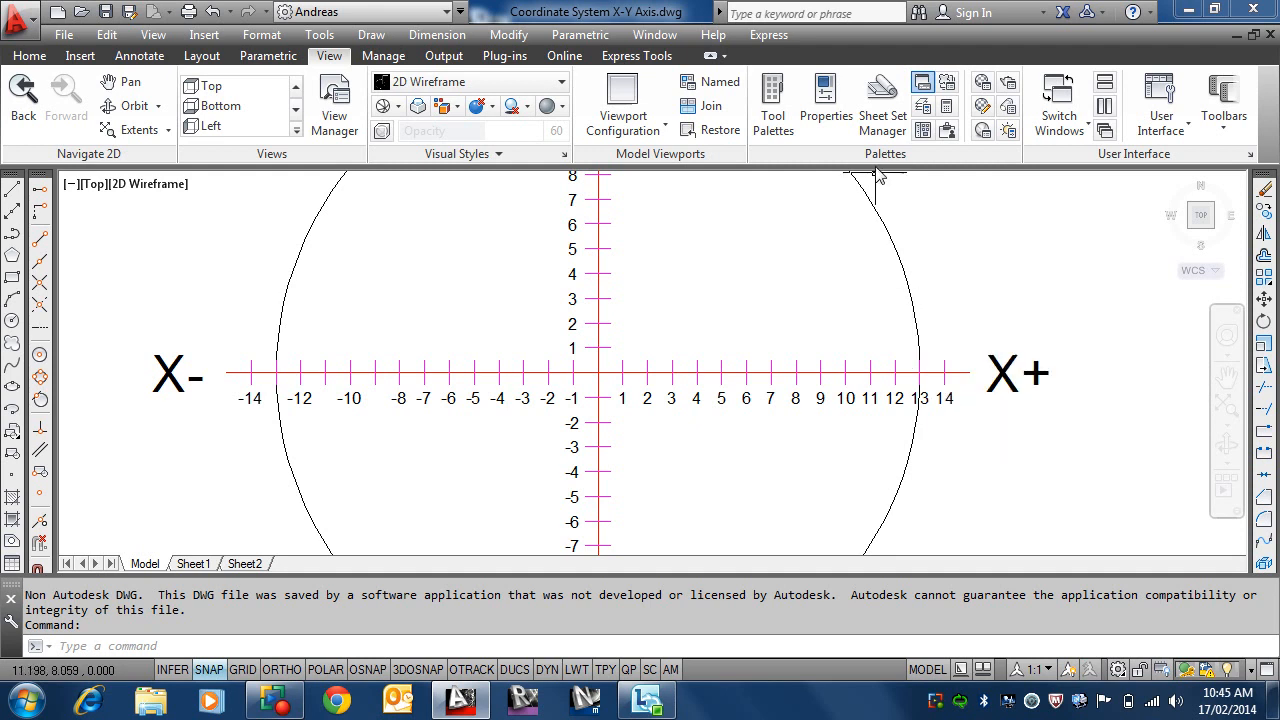
{"action": "left_click", "coordinate": [30, 56]}
{"action": "left_click", "coordinate": [36, 92]}
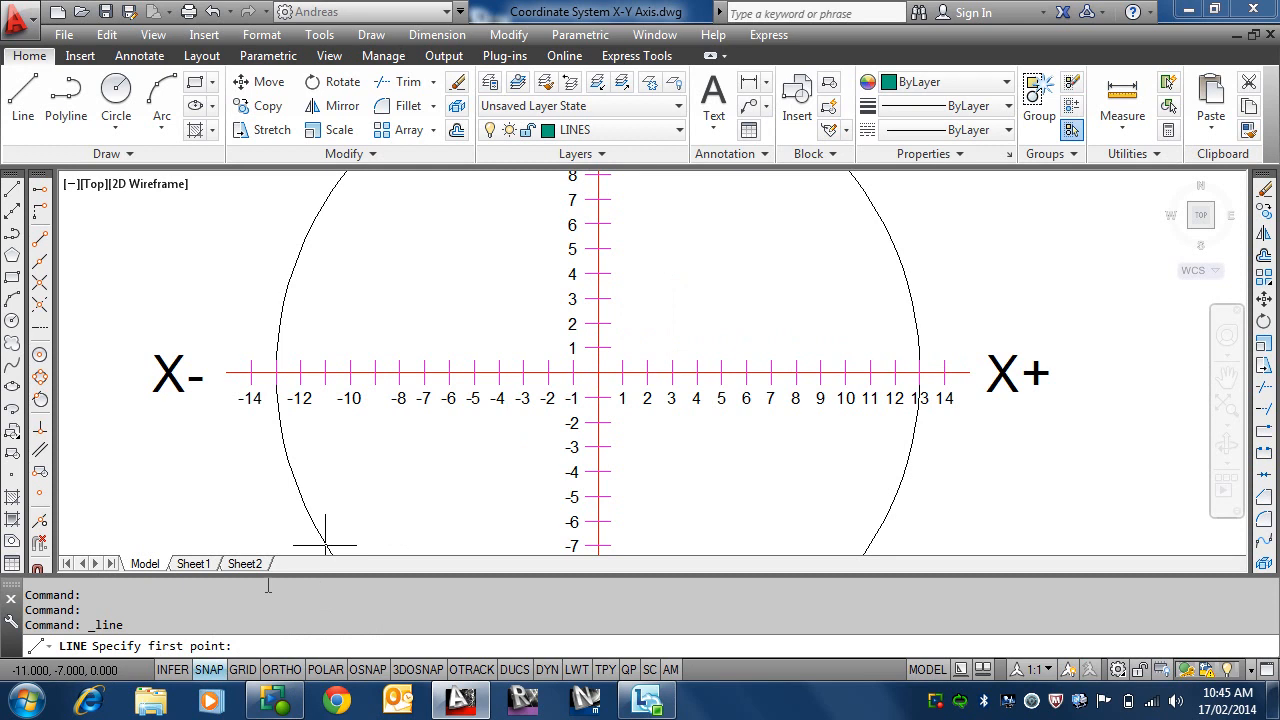
{"action": "left_click", "coordinate": [207, 669]}
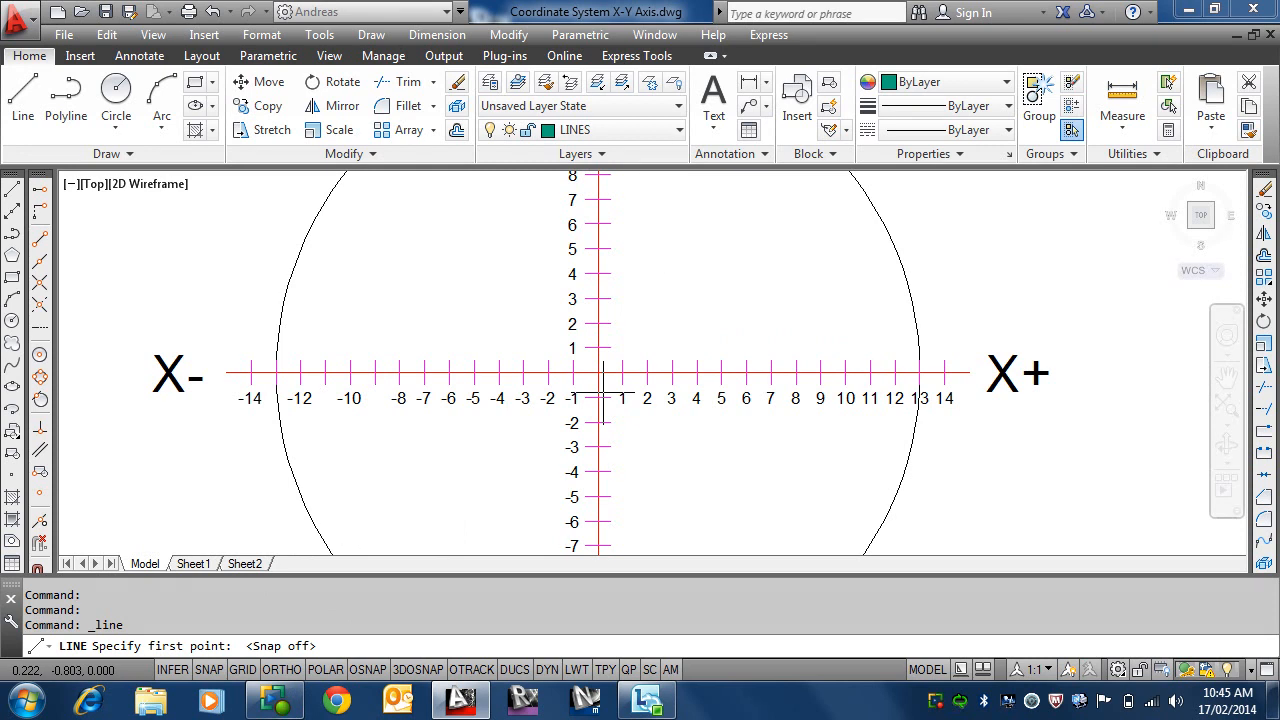
{"action": "type", "text": "2,1"}
{"action": "key", "text": "Return"}
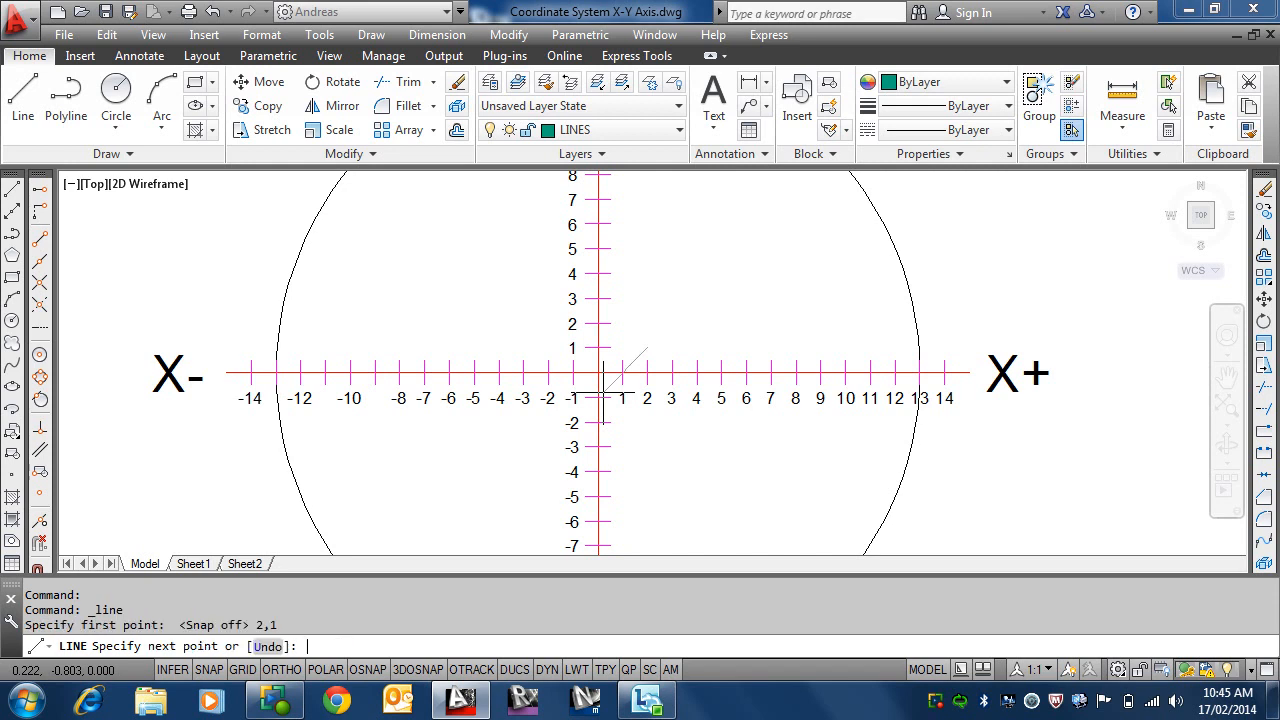
{"action": "scroll", "coordinate": [679, 322], "scroll_direction": "up", "scroll_amount": 2}
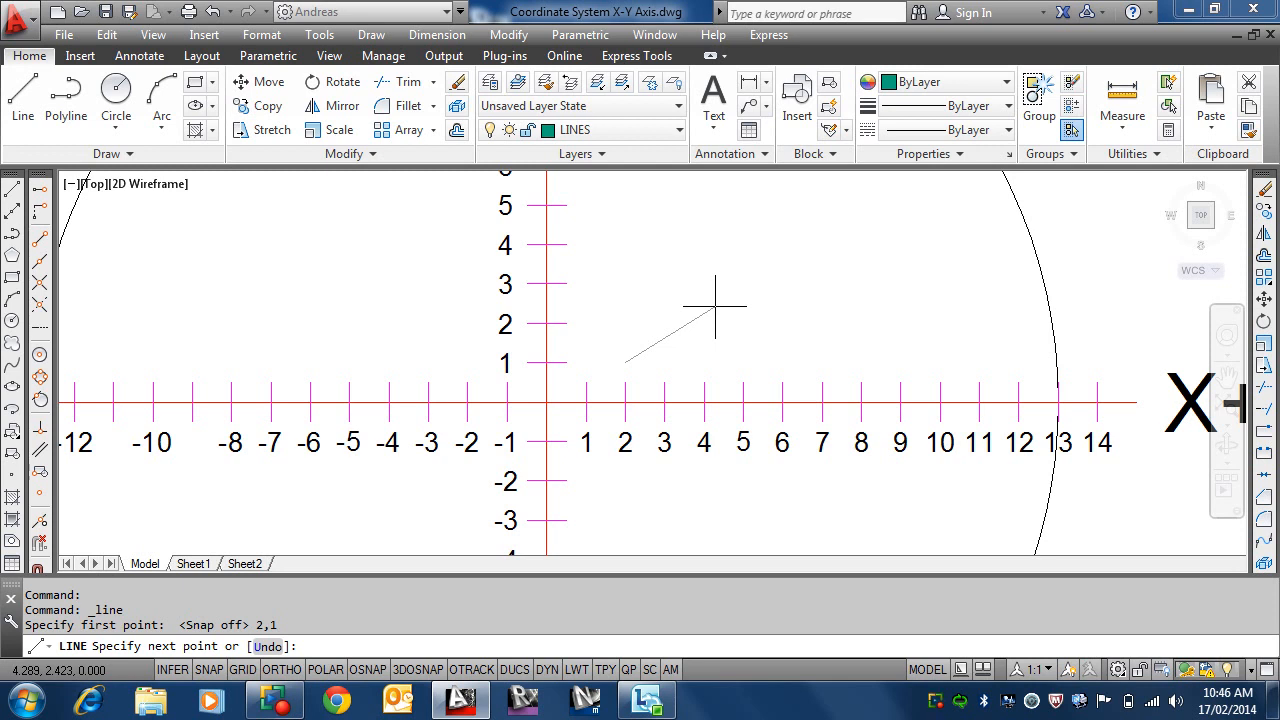
{"action": "type", "text": "7,5"}
{"action": "key", "text": "Return"}
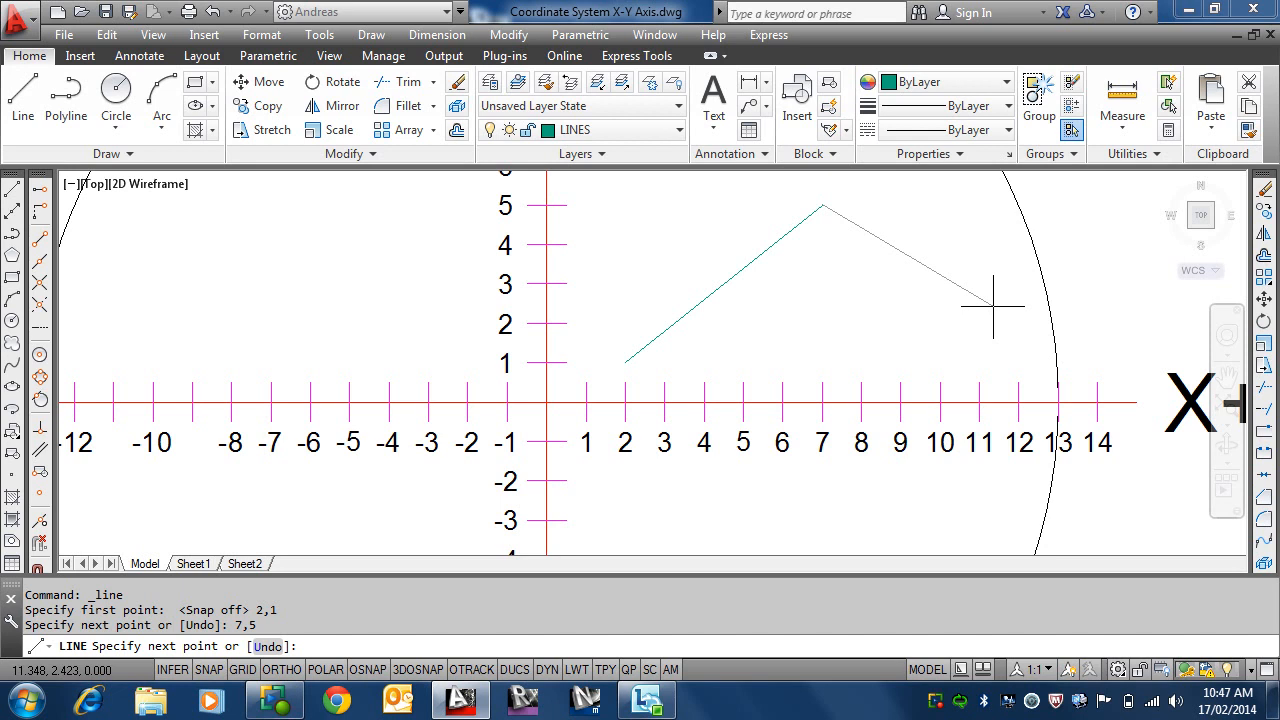
- Continue the line to the absolute coordinates -4,-3 and finish it there
{"action": "type", "text": "-4,-3"}
{"action": "key", "text": "Return"}
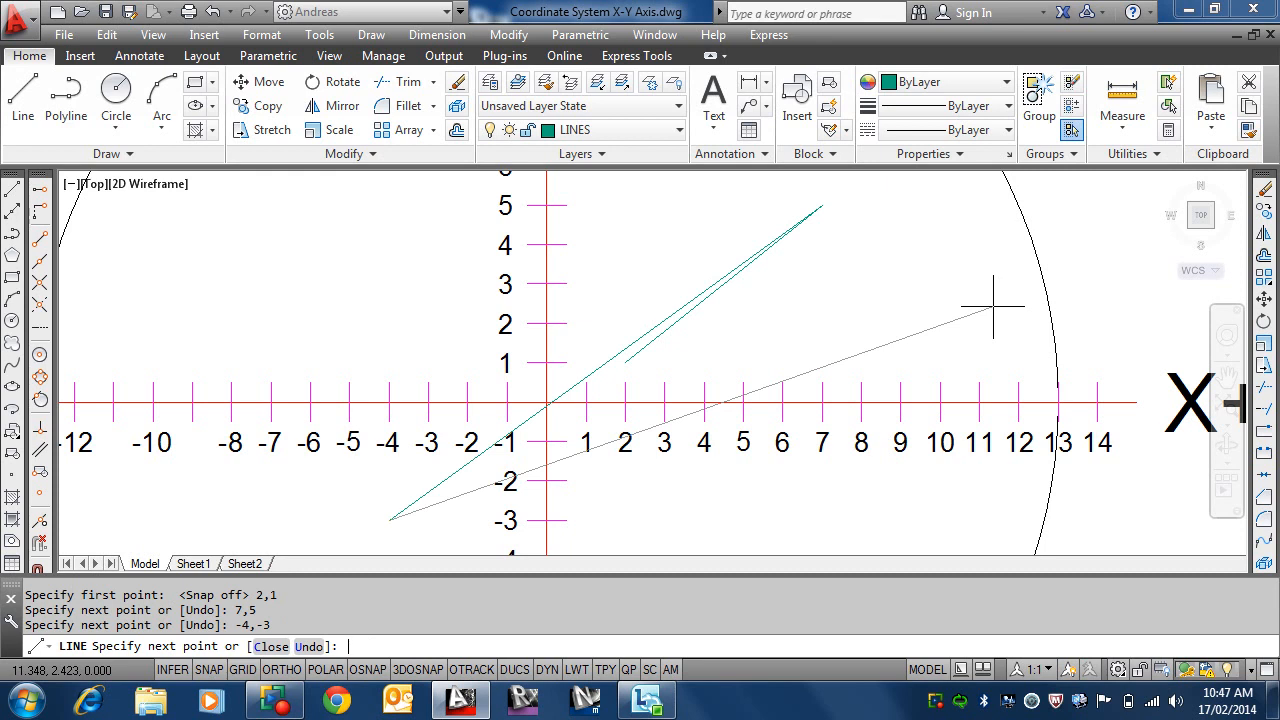
{"action": "key", "text": "Return"}
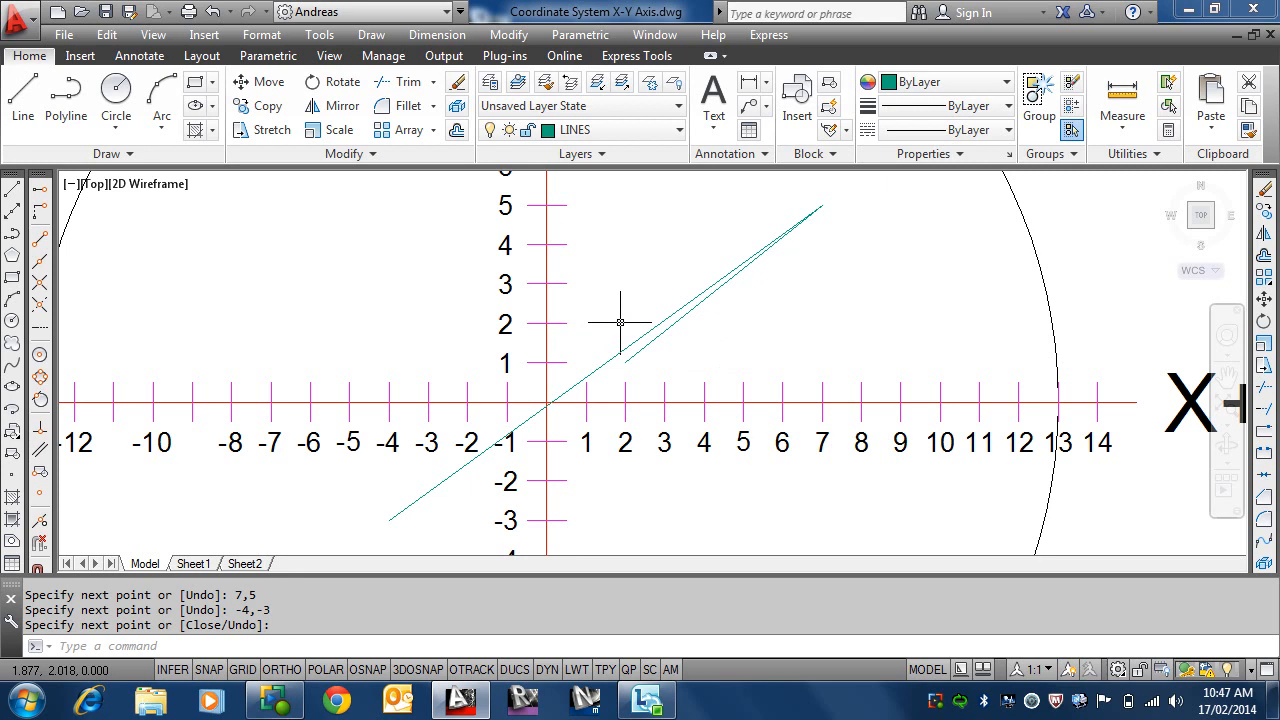
{"action": "left_click", "coordinate": [22, 100]}
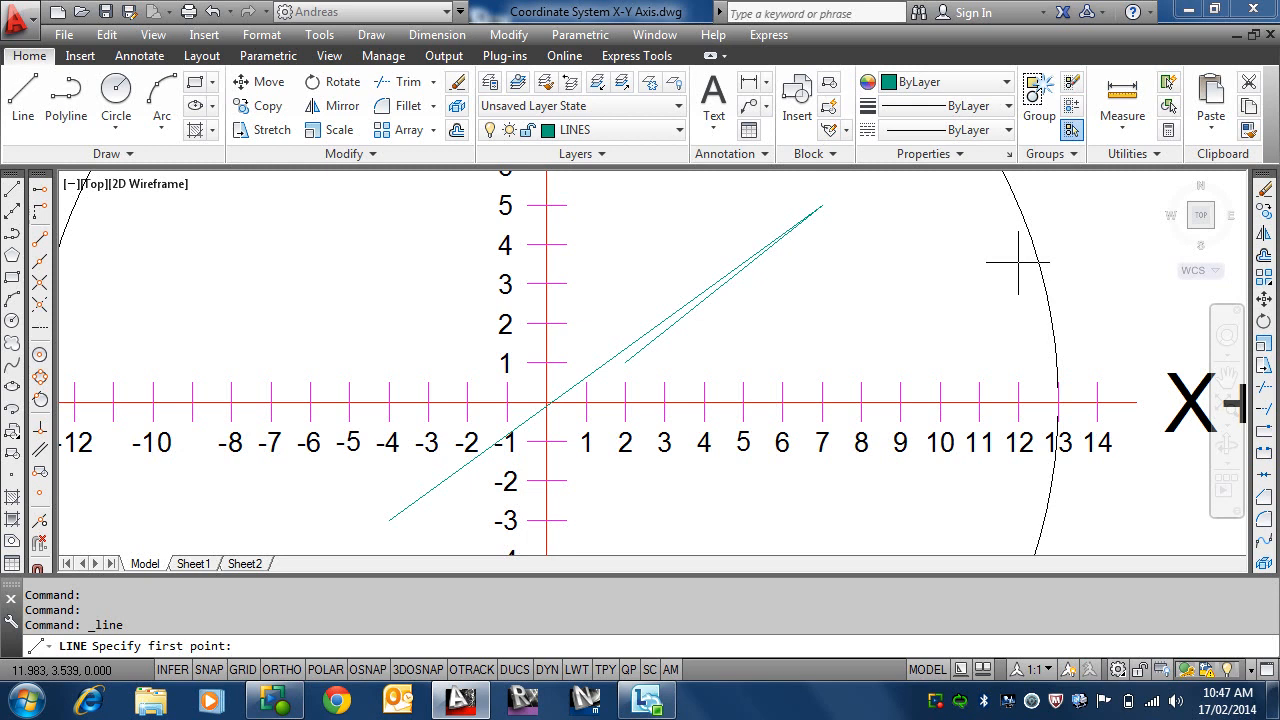
{"action": "type", "text": "3,1"}
{"action": "key", "text": "Return"}
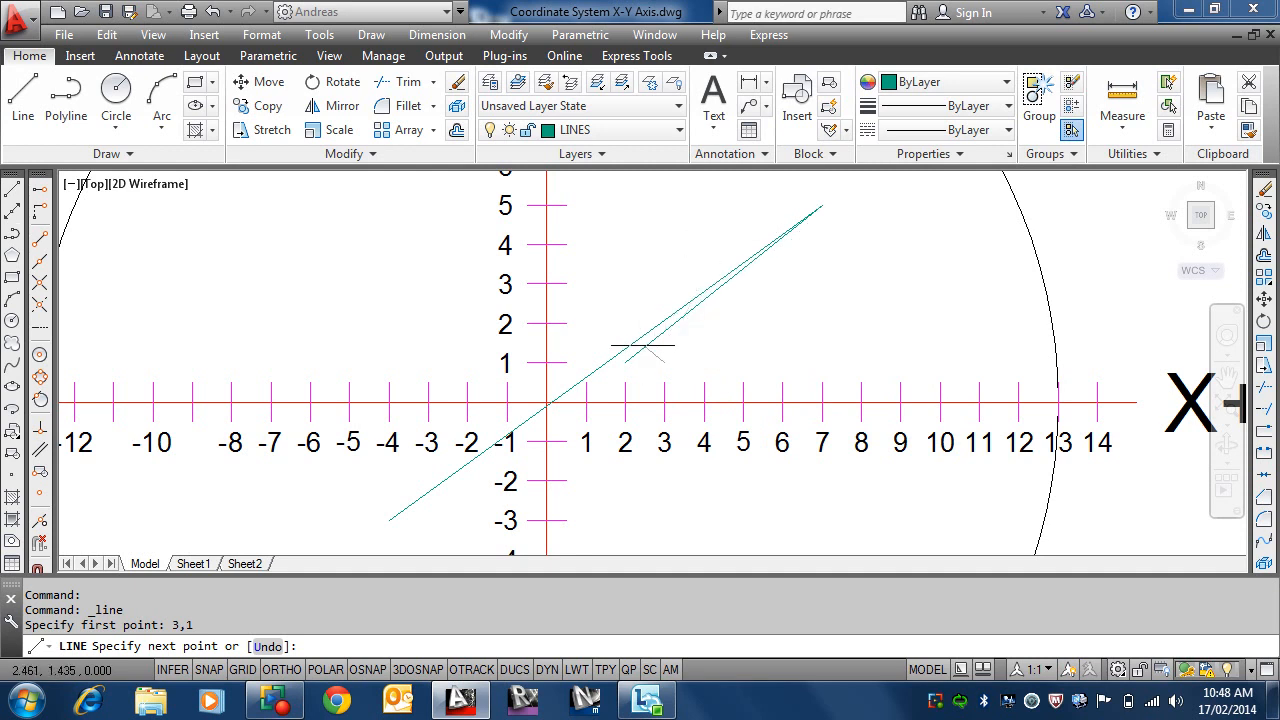
{"action": "key", "text": "Escape"}
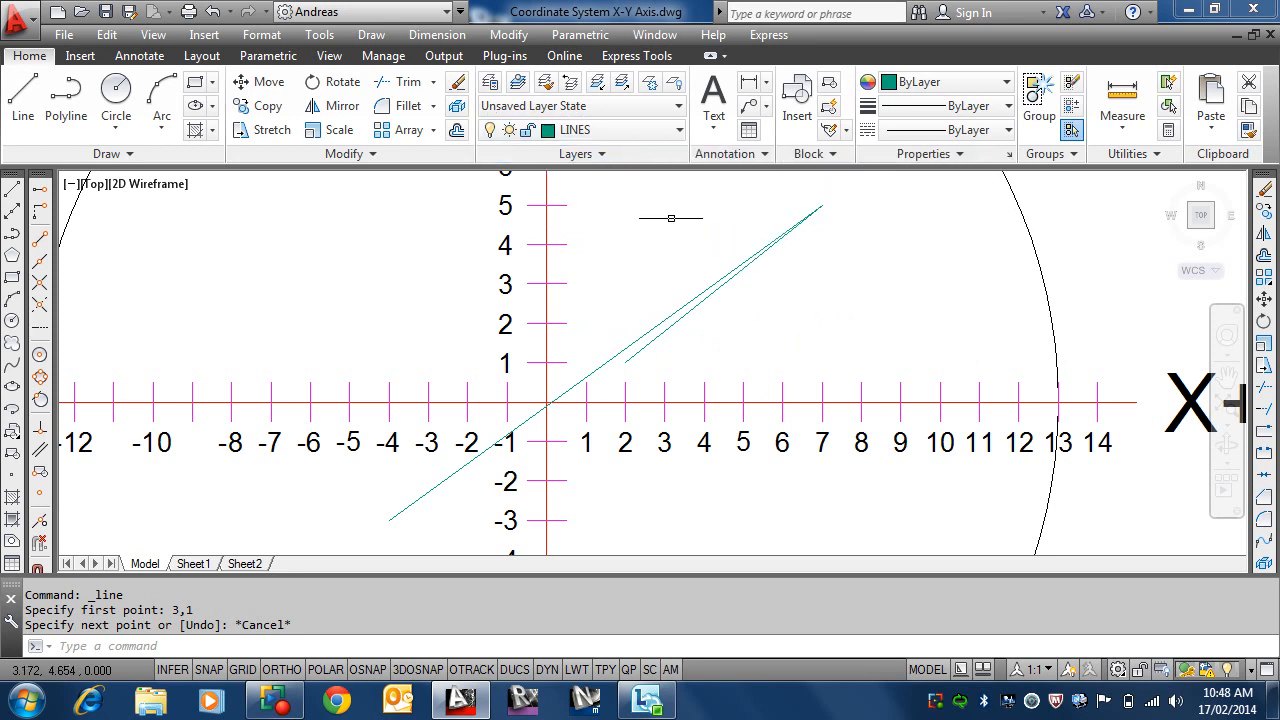
- Start a new line at the absolute coordinates 2,1
{"action": "left_click", "coordinate": [23, 95]}
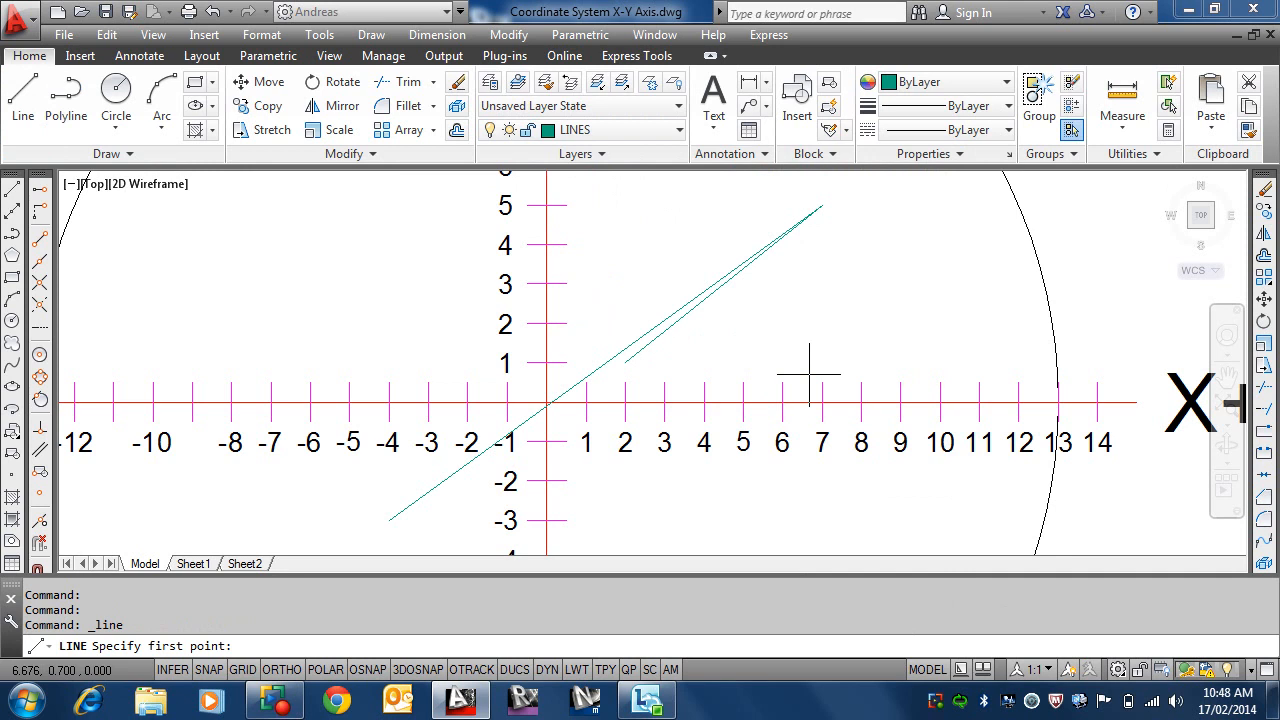
{"action": "type", "text": "1"}
{"action": "key", "text": "Return"}
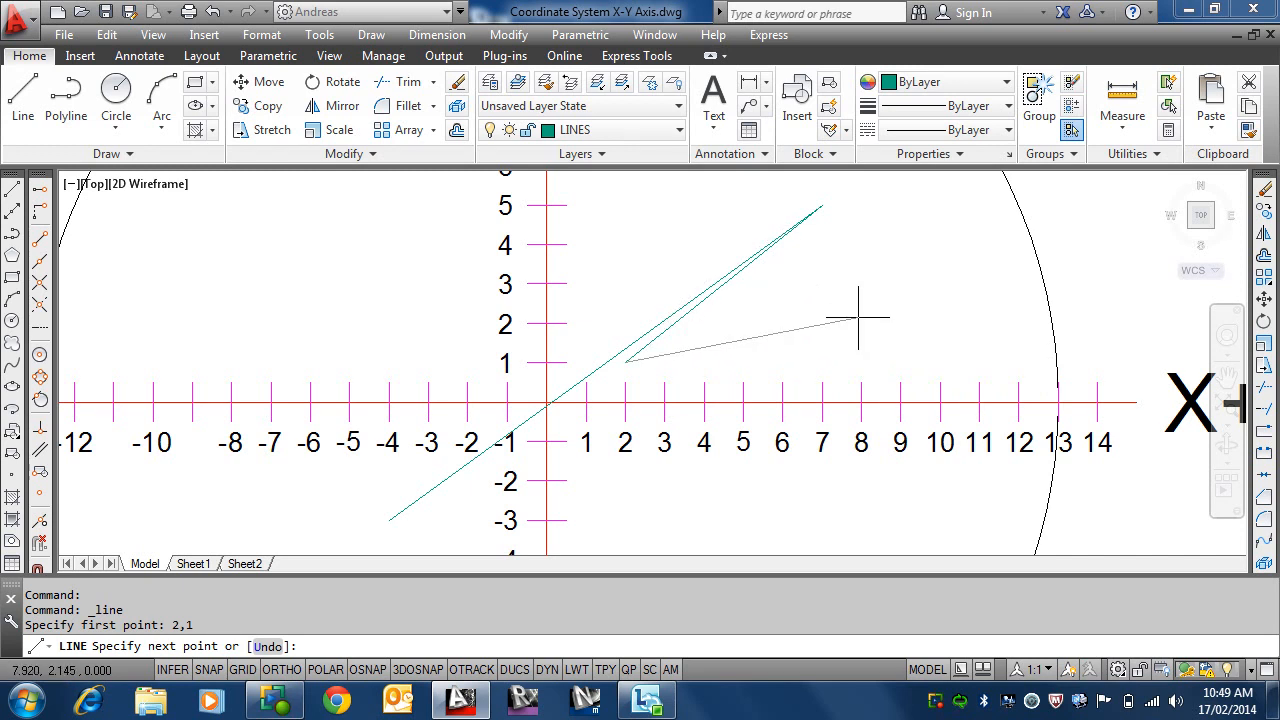
- Try extending the line to the absolute coordinates 5,4, and undo that segment
{"action": "type", "text": "5,4"}
{"action": "key", "text": "Return"}
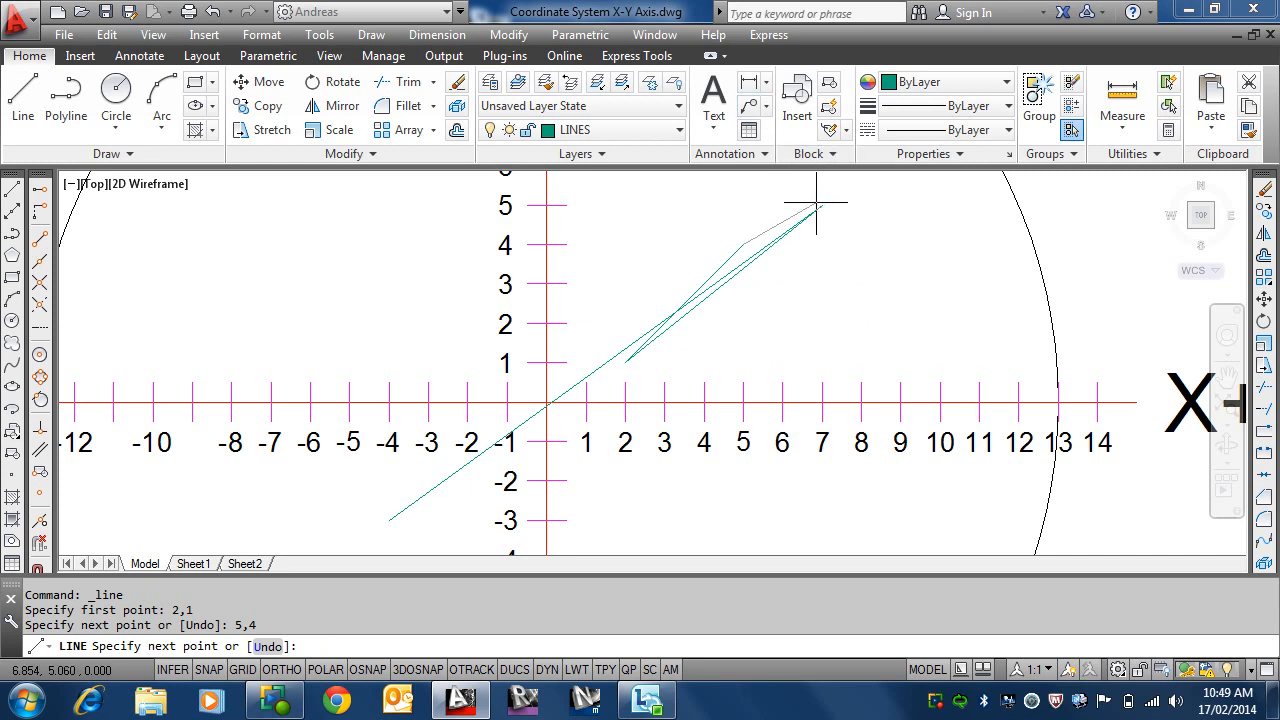
{"action": "type", "text": "u"}
{"action": "key", "text": "Return"}
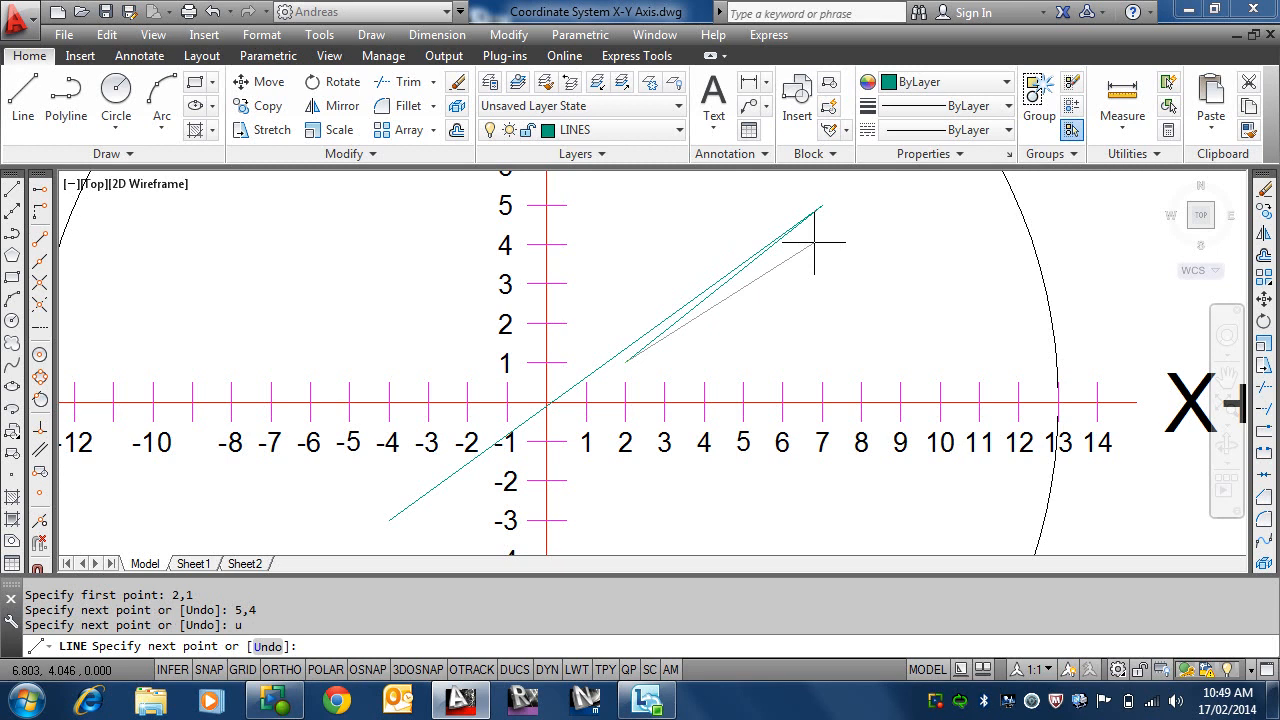
- Draw two connected line segments from the start point using relative coordinates @5,4 and @4,-3, and finish the line
{"action": "type", "text": "@5,4"}
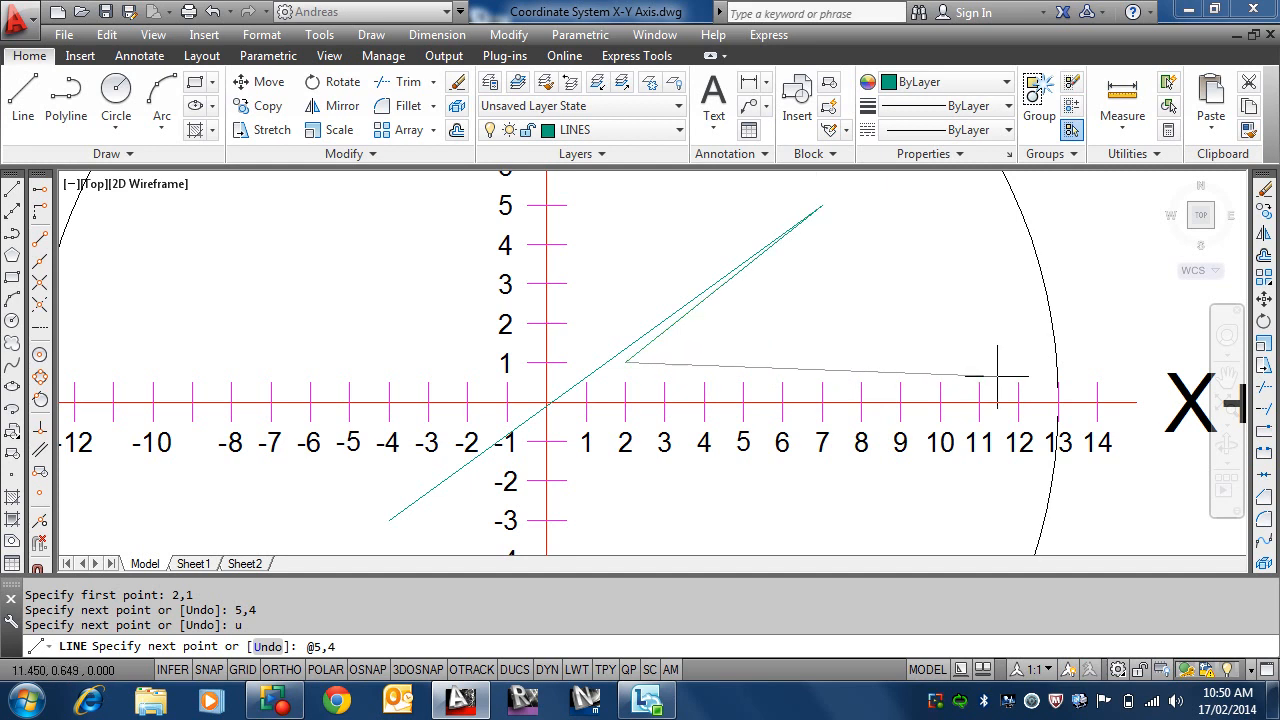
{"action": "key", "text": "Return"}
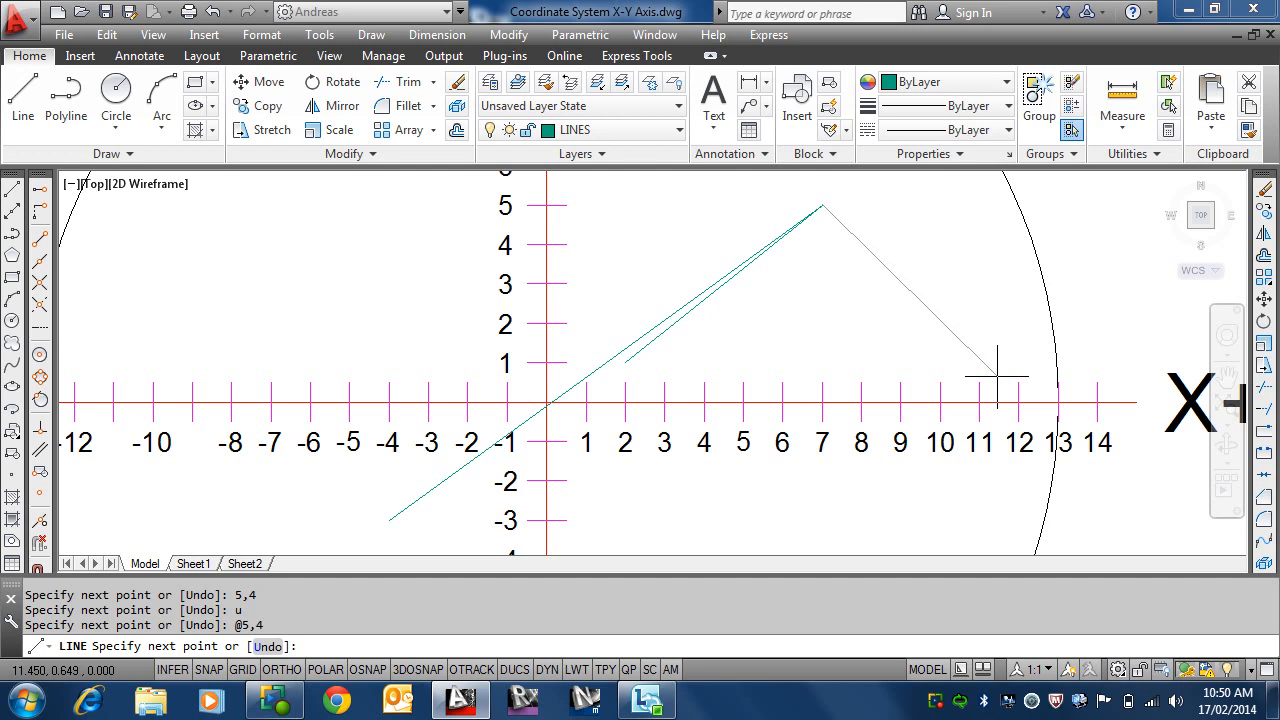
{"action": "type", "text": "@4,-3"}
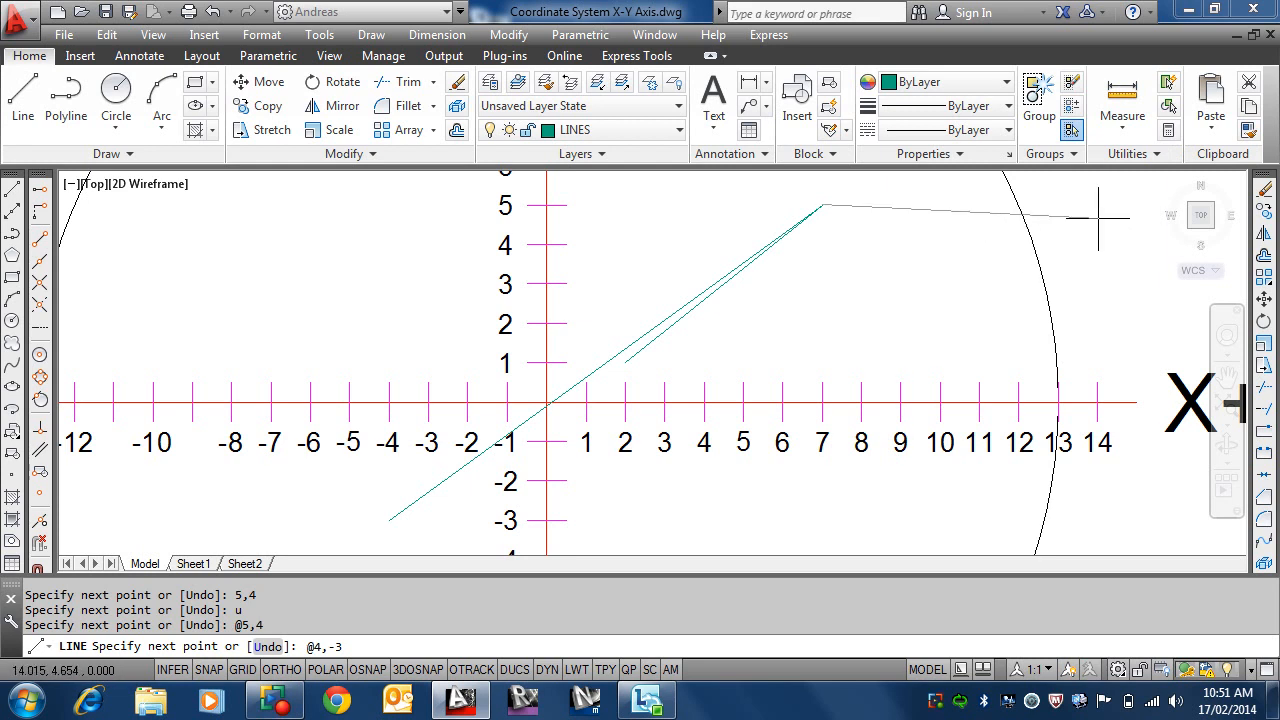
{"action": "key", "text": "Return"}
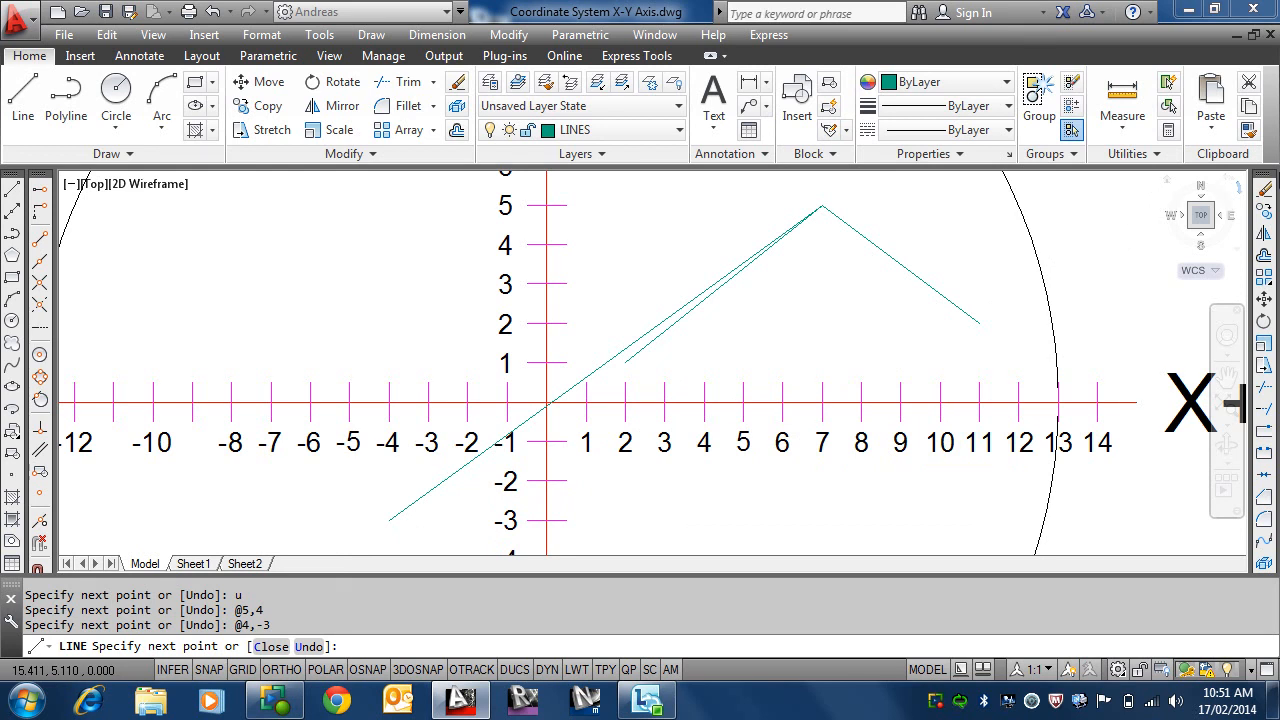
{"action": "key", "text": "Return"}
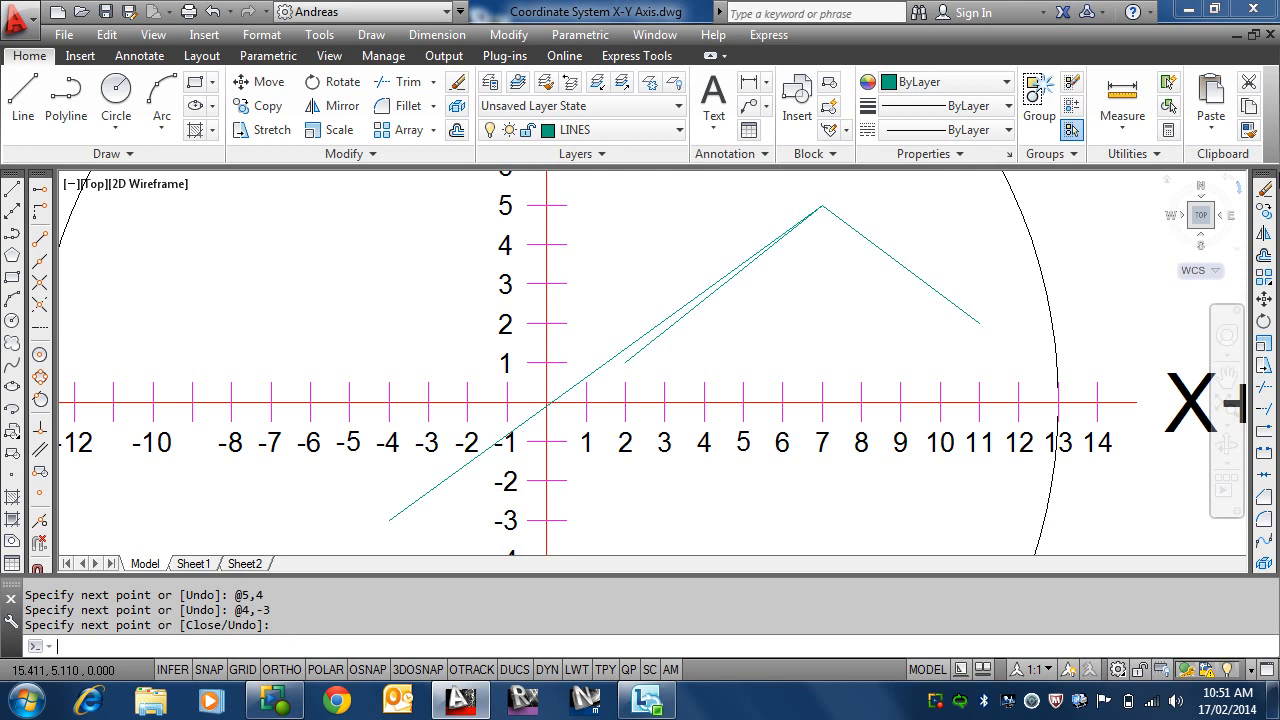
{"action": "left_click", "coordinate": [667, 327]}
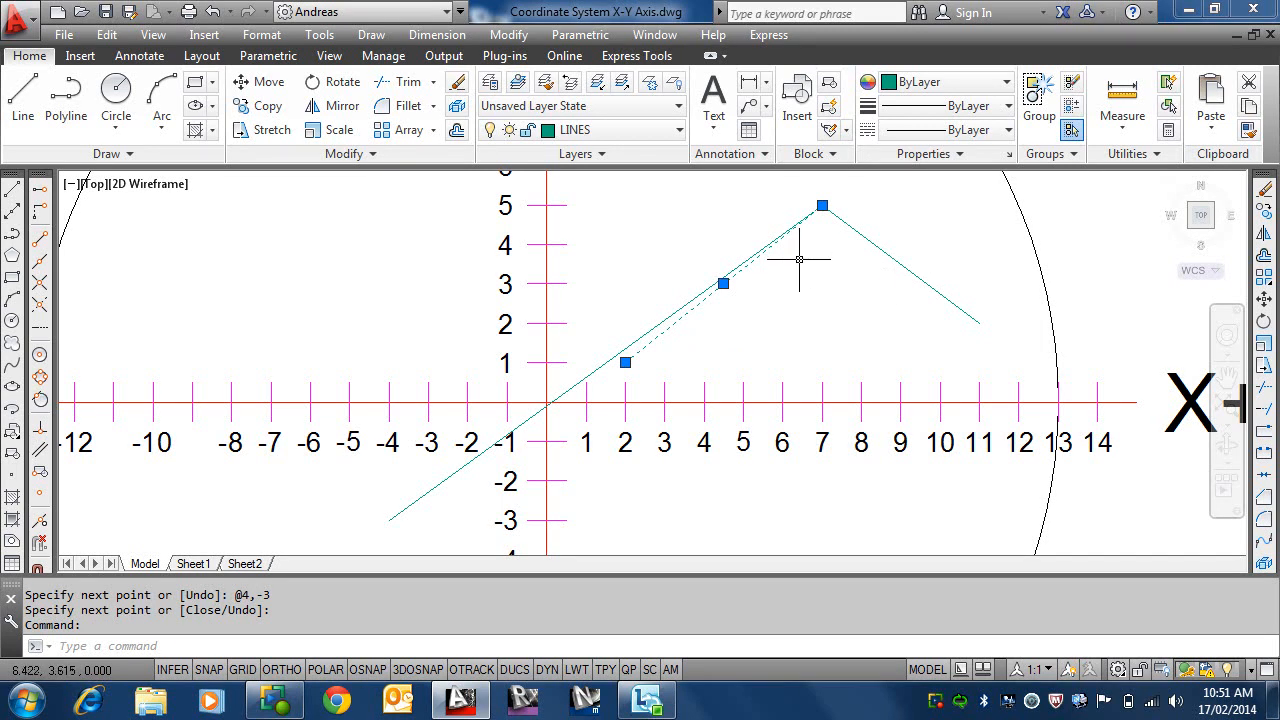
{"action": "key", "text": "Escape"}
{"action": "key", "text": "Escape"}
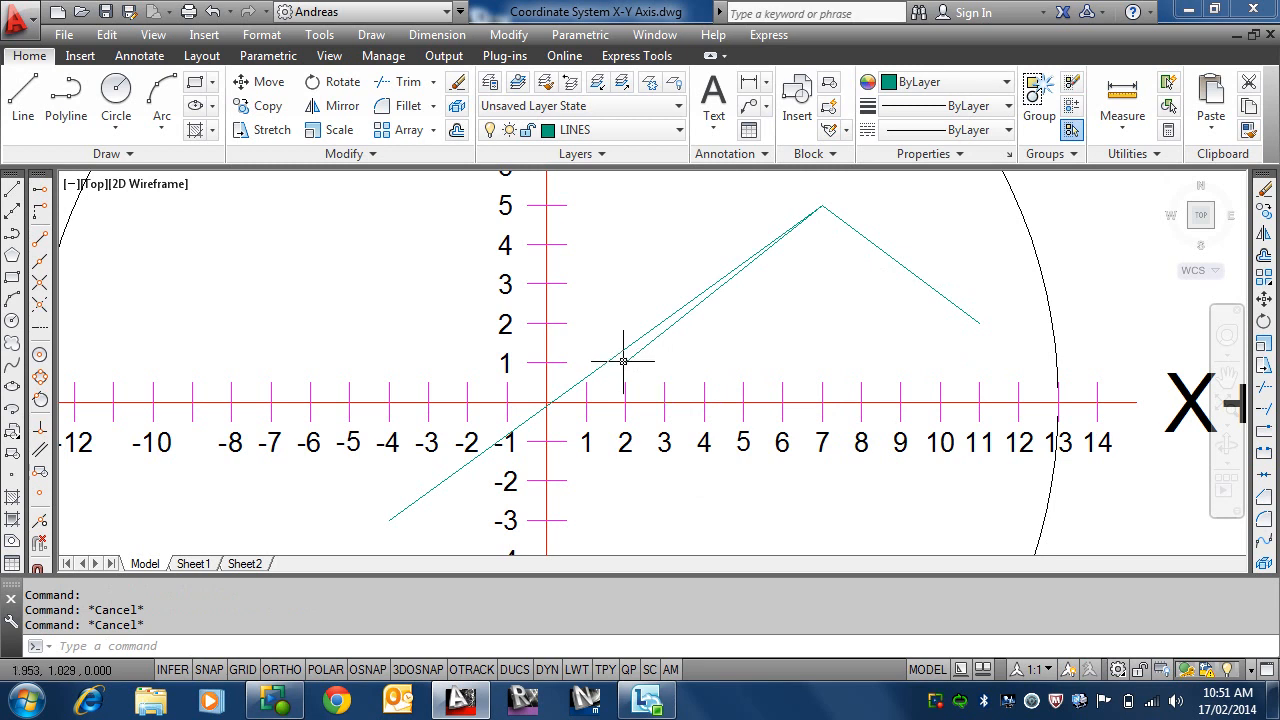
{"action": "mouse_move", "coordinate": [623, 361]}
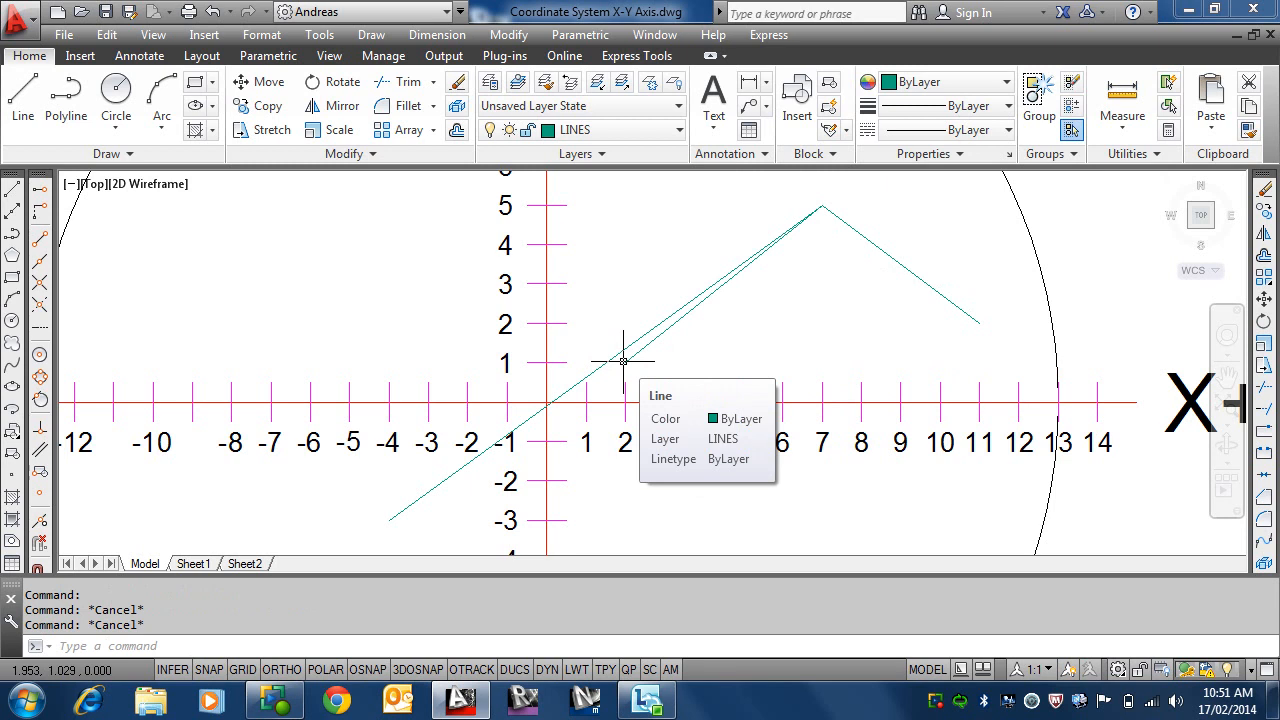
{"action": "left_click", "coordinate": [20, 110]}
{"action": "scroll", "coordinate": [462, 362], "scroll_direction": "down", "scroll_amount": 2}
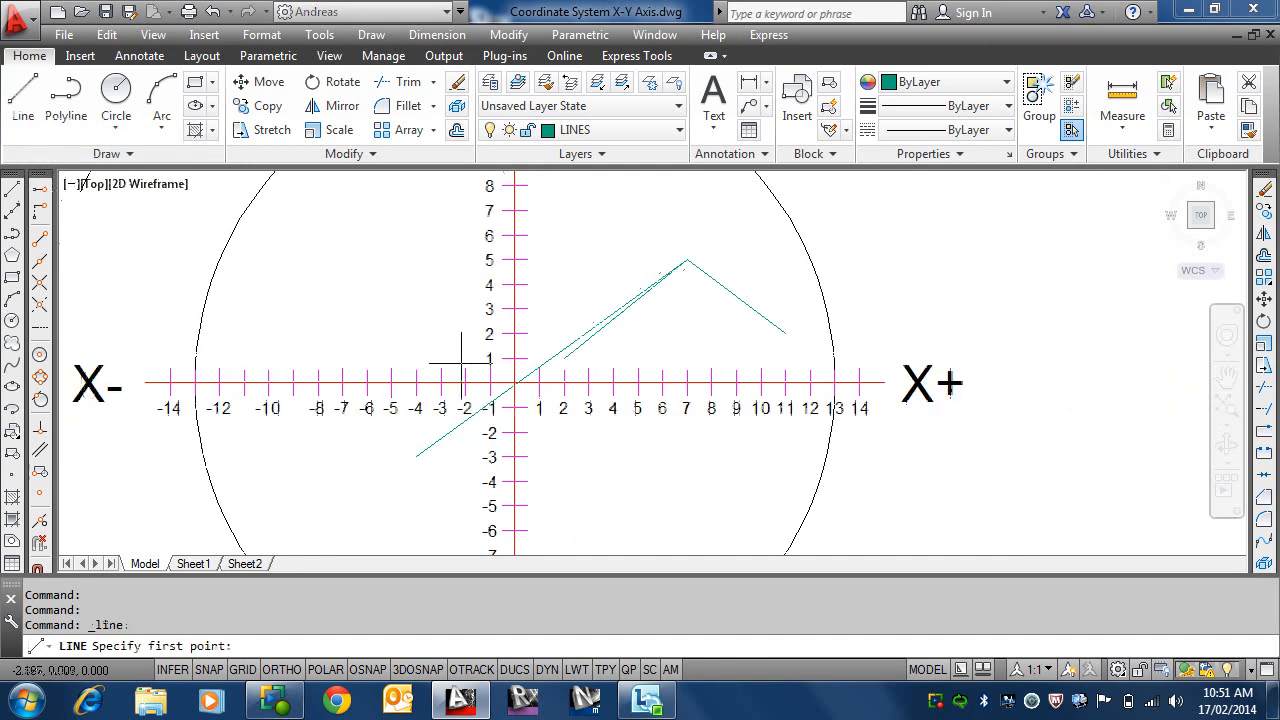
{"action": "middle_click_drag", "start_coordinate": [462, 362], "coordinate": [828, 350]}
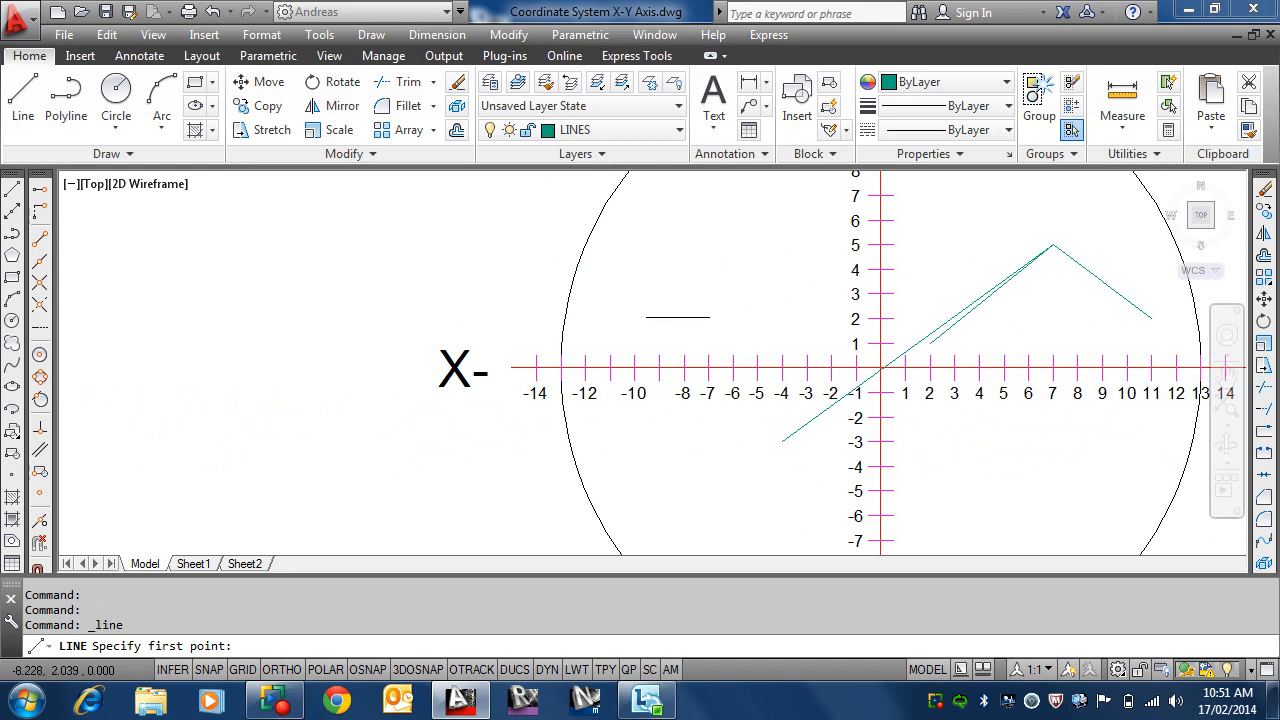
{"action": "middle_click_drag", "start_coordinate": [666, 417], "coordinate": [626, 286]}
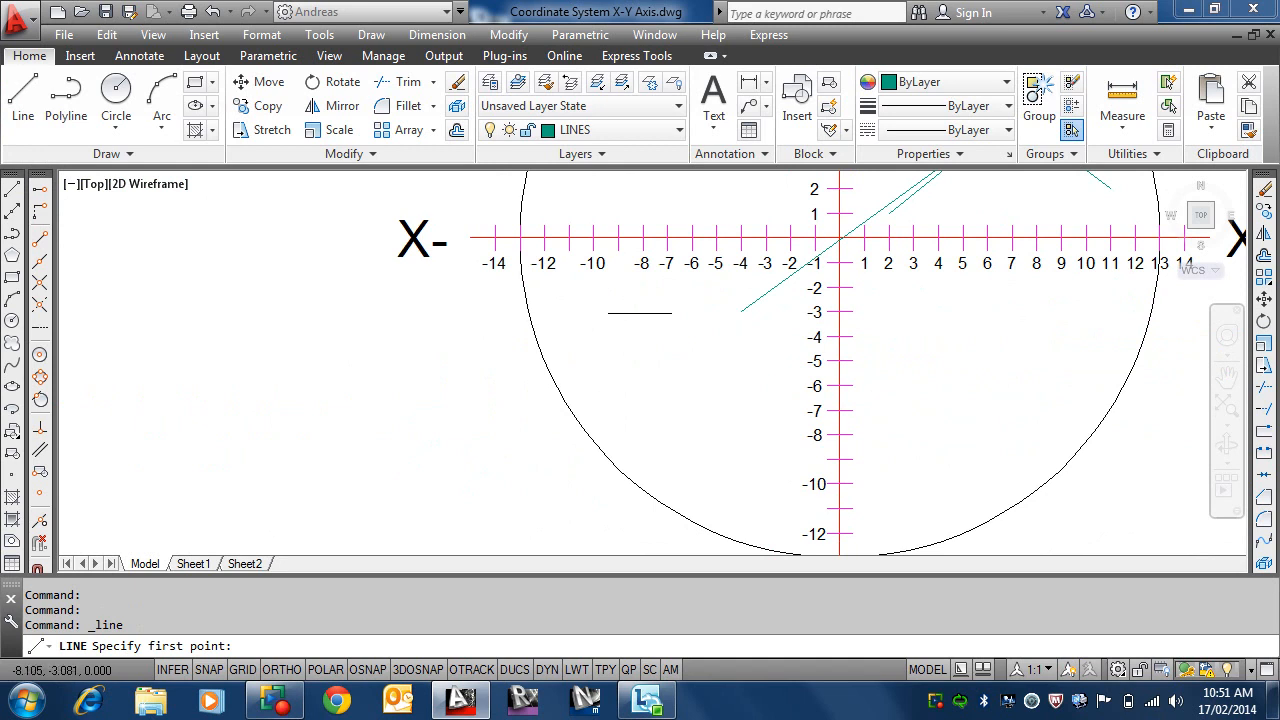
{"action": "left_click", "coordinate": [606, 403]}
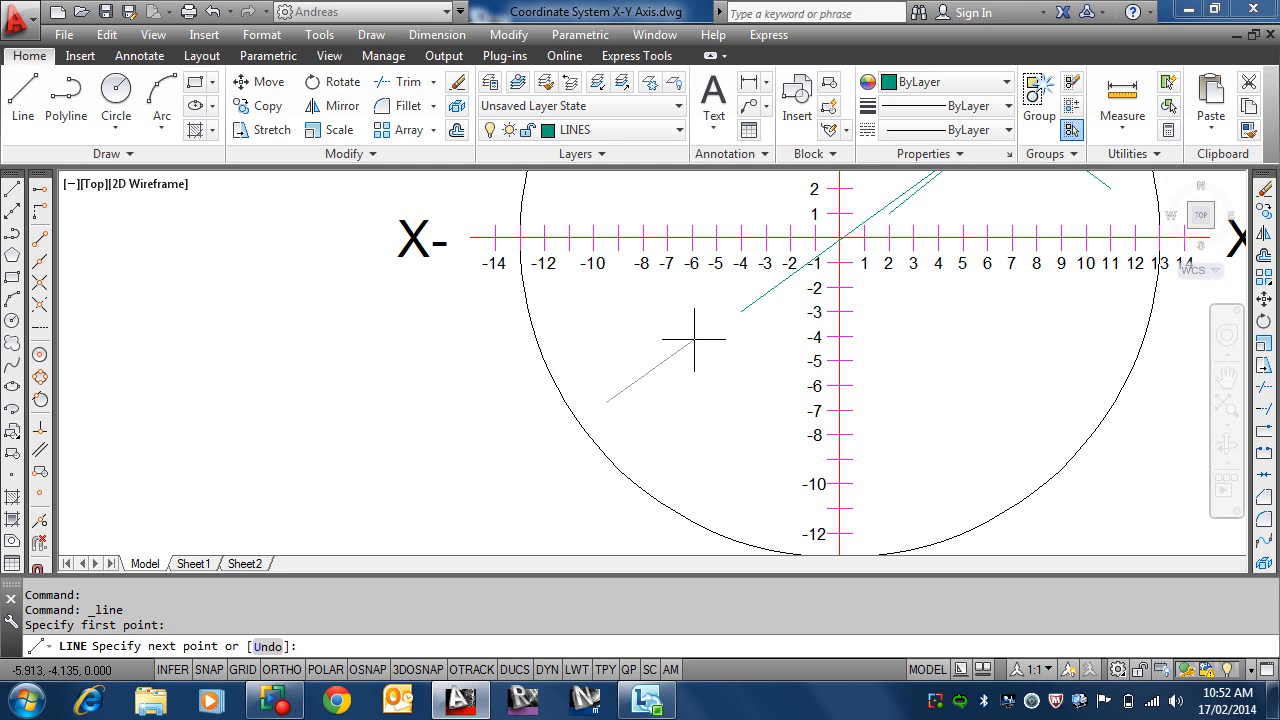
{"action": "key", "text": "Escape"}
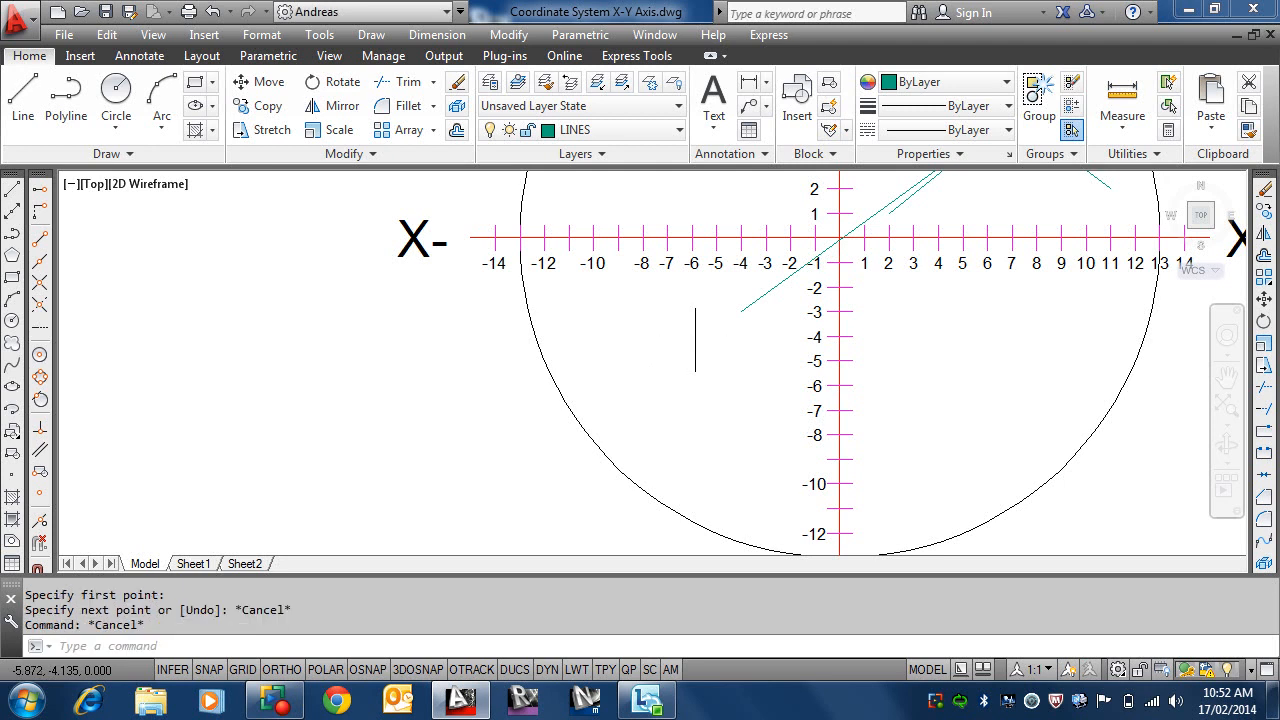
- Turn on the ANGLES layer to display the angle labels and direction arrows around the circle
{"action": "scroll", "coordinate": [694, 337], "scroll_direction": "down", "scroll_amount": 3}
{"action": "middle_click_drag", "start_coordinate": [694, 337], "coordinate": [606, 417]}
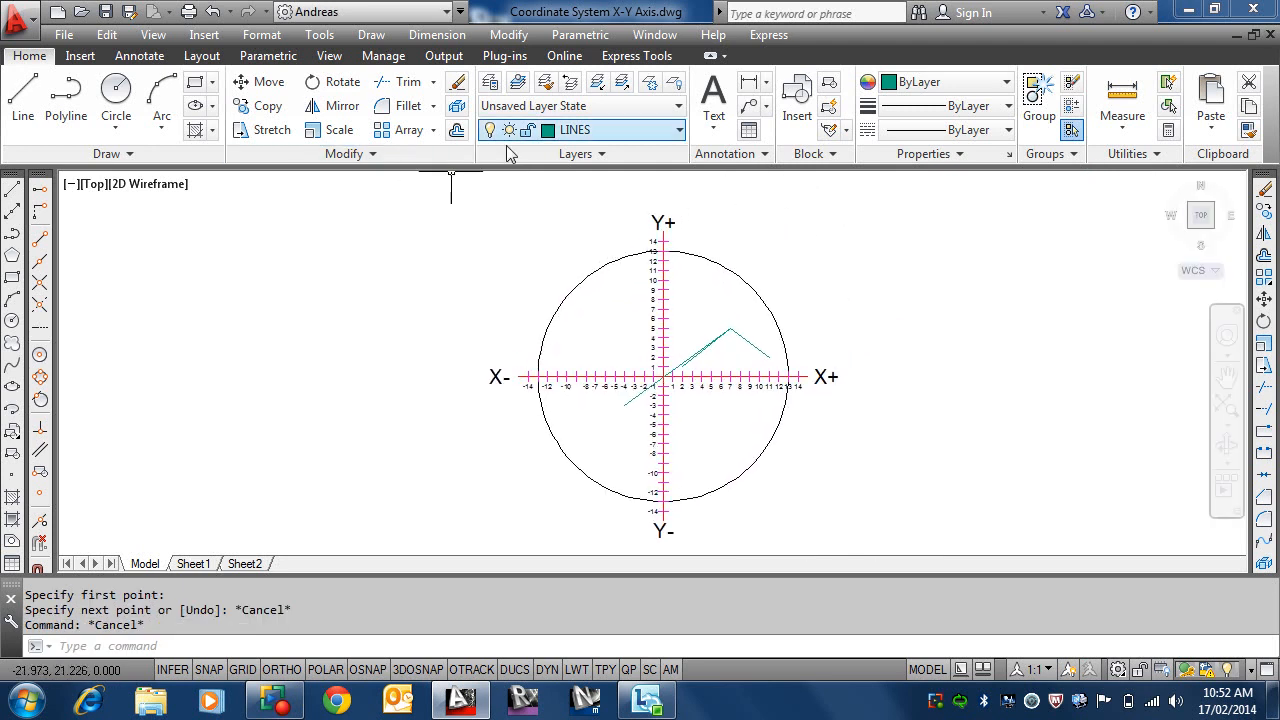
{"action": "left_click", "coordinate": [568, 131]}
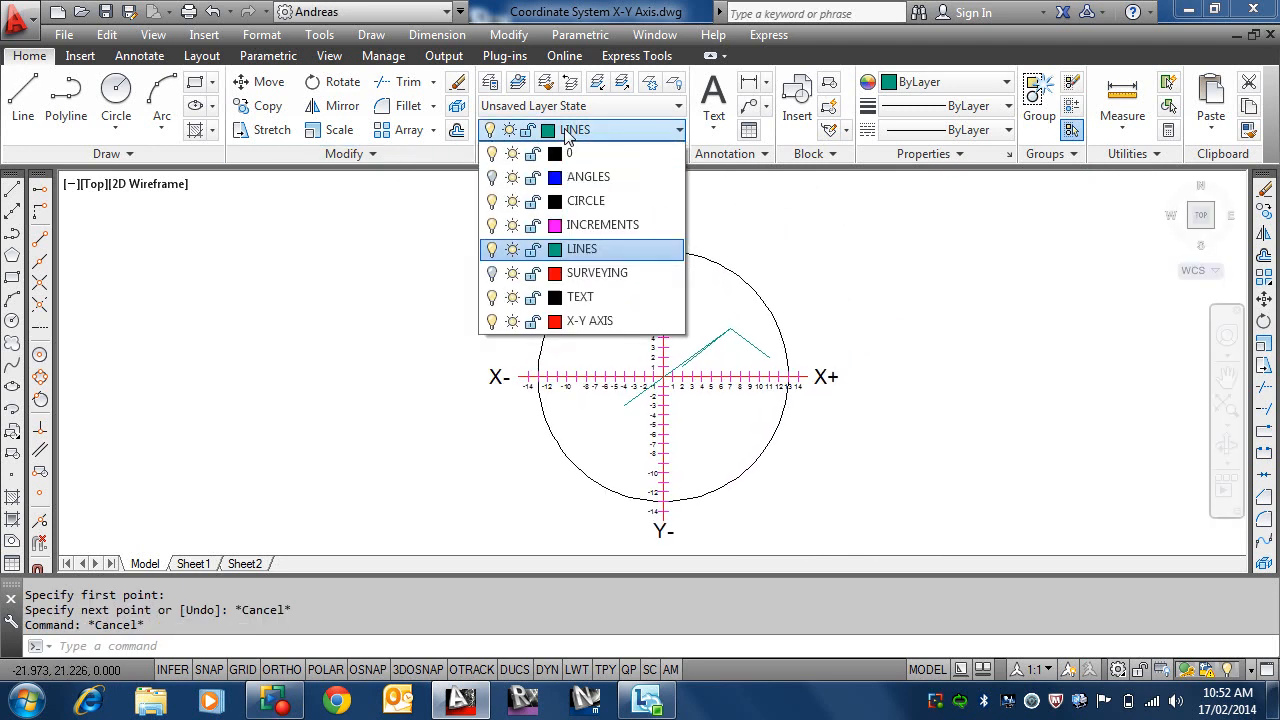
{"action": "left_click", "coordinate": [491, 177]}
{"action": "left_click", "coordinate": [1032, 427]}
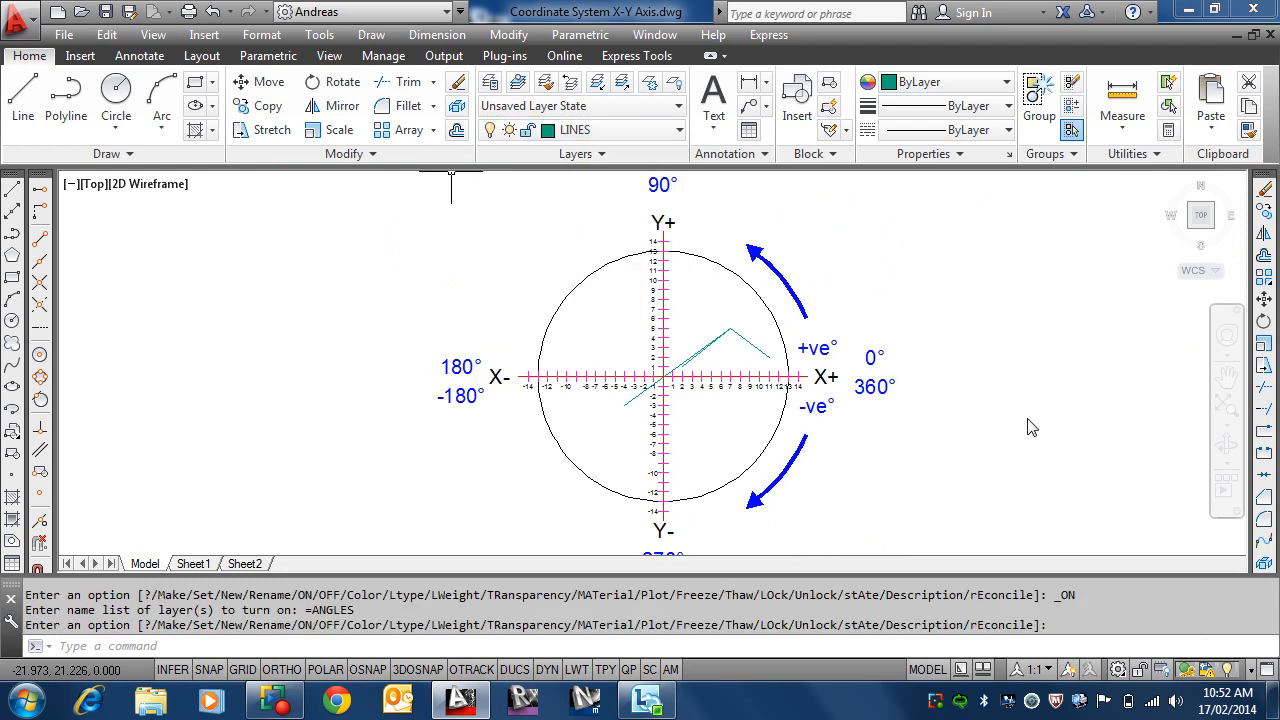
{"action": "key", "text": "Escape"}
{"action": "middle_click_drag", "start_coordinate": [865, 411], "coordinate": [768, 372]}
{"action": "scroll", "coordinate": [860, 408], "scroll_direction": "down", "scroll_amount": 3}
{"action": "scroll", "coordinate": [705, 357], "scroll_direction": "up", "scroll_amount": 2}
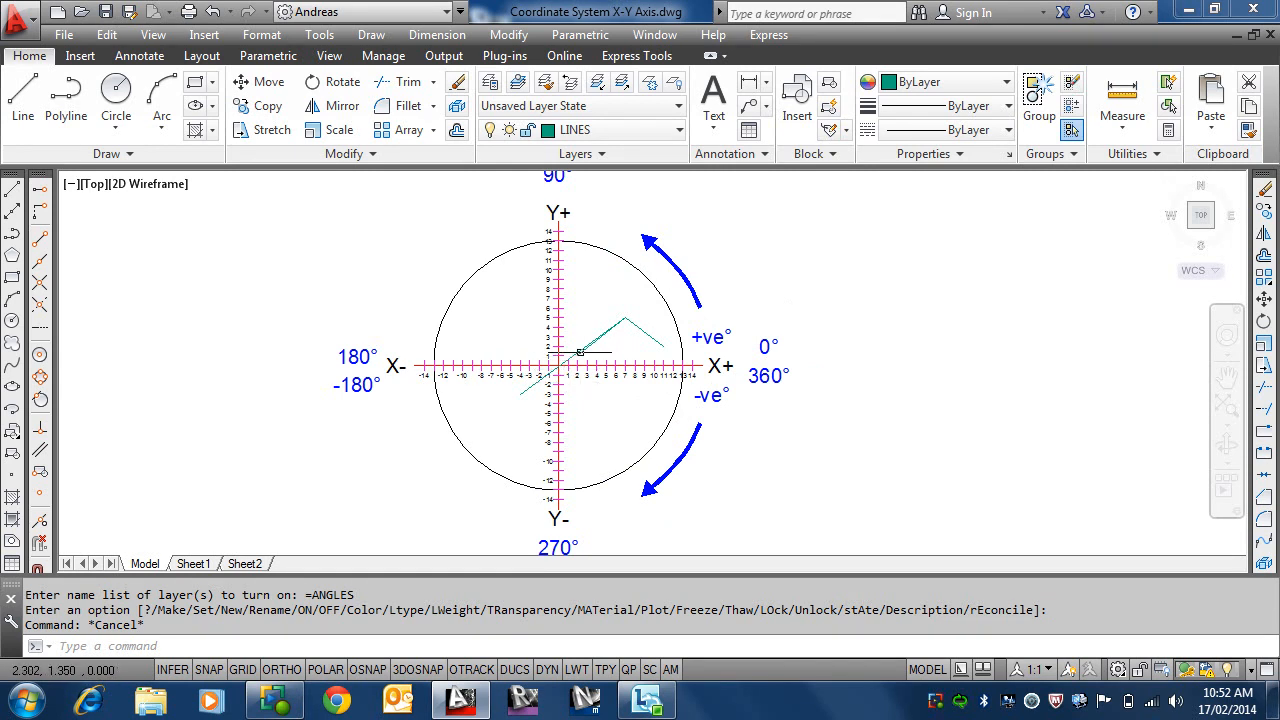
{"action": "key", "text": "Return"}
{"action": "left_click", "coordinate": [563, 363]}
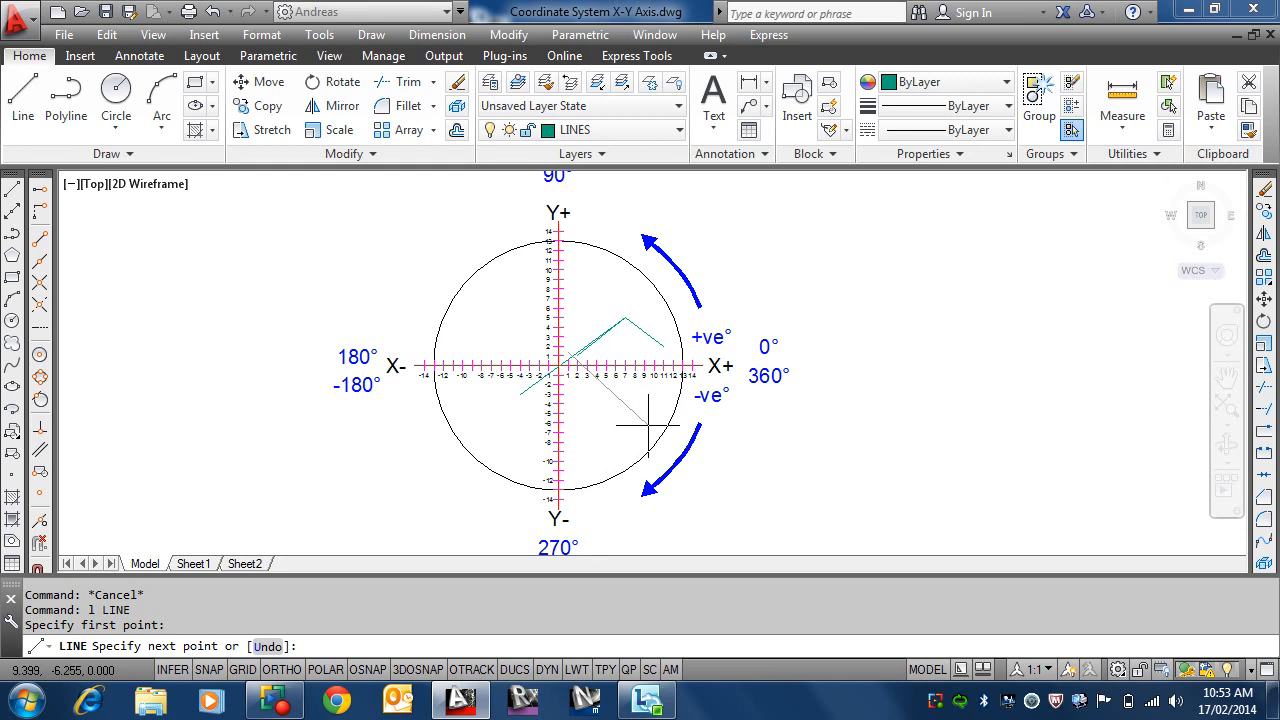
{"action": "key", "text": "Escape"}
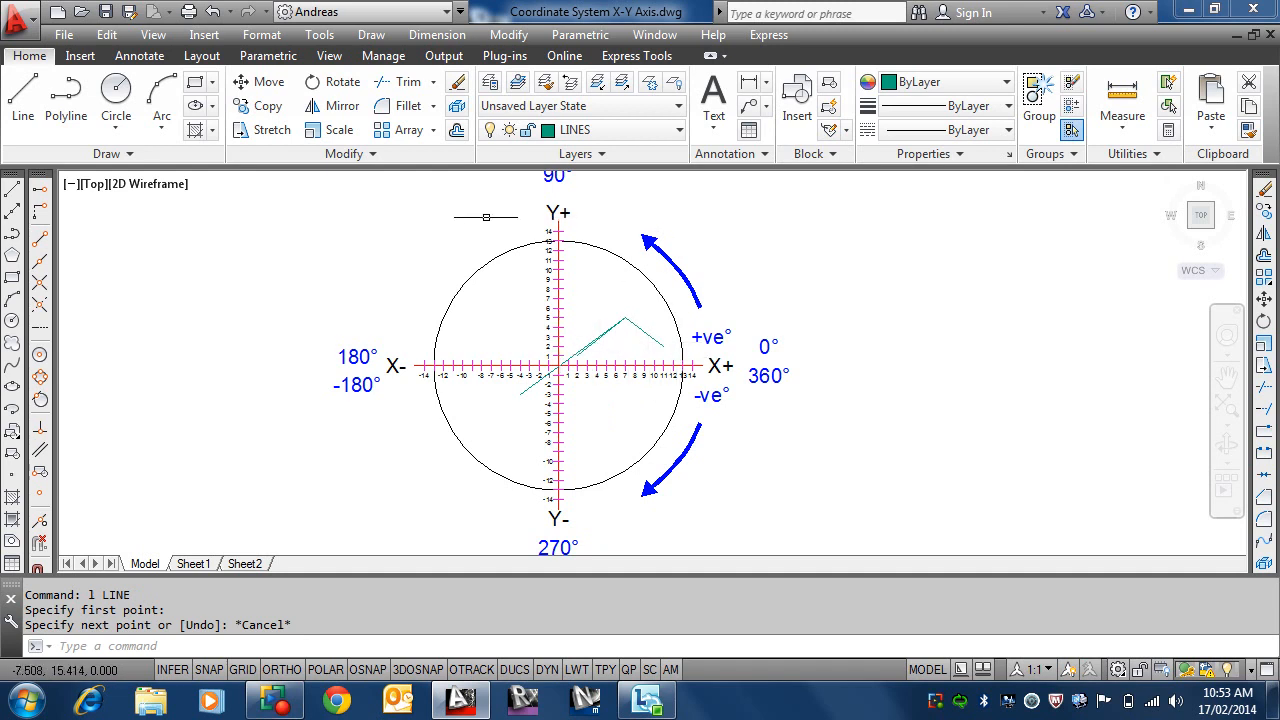
- Examine the positive and negative angle labels at the ends of the X and Y axes around the circle
{"action": "middle_click_drag", "start_coordinate": [562, 350], "coordinate": [568, 457]}
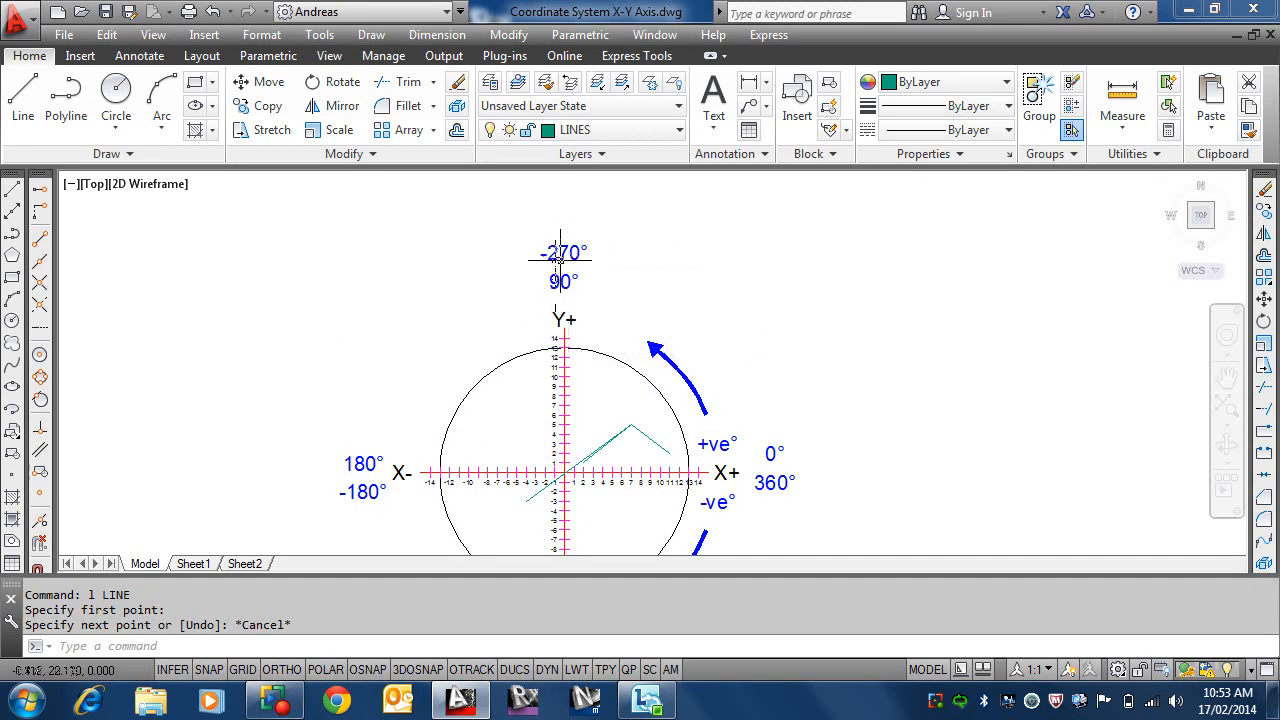
{"action": "middle_click_drag", "start_coordinate": [576, 312], "coordinate": [578, 222]}
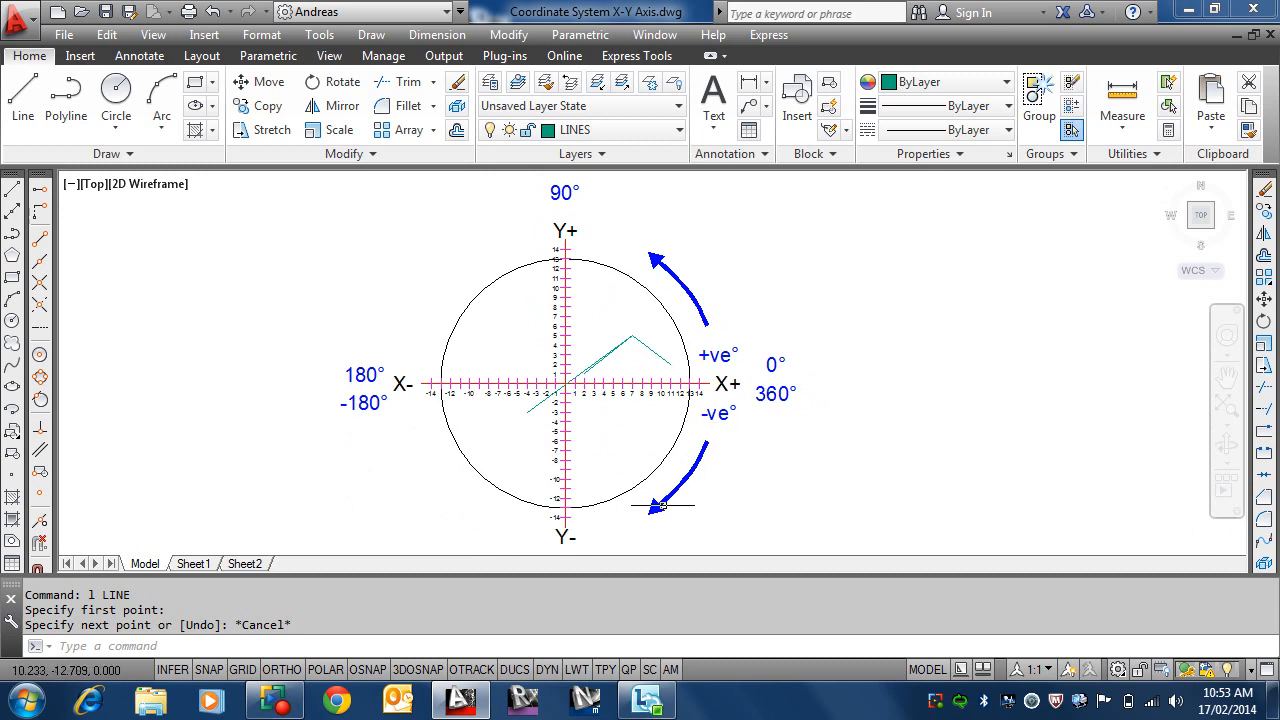
{"action": "middle_click_drag", "start_coordinate": [619, 462], "coordinate": [605, 345]}
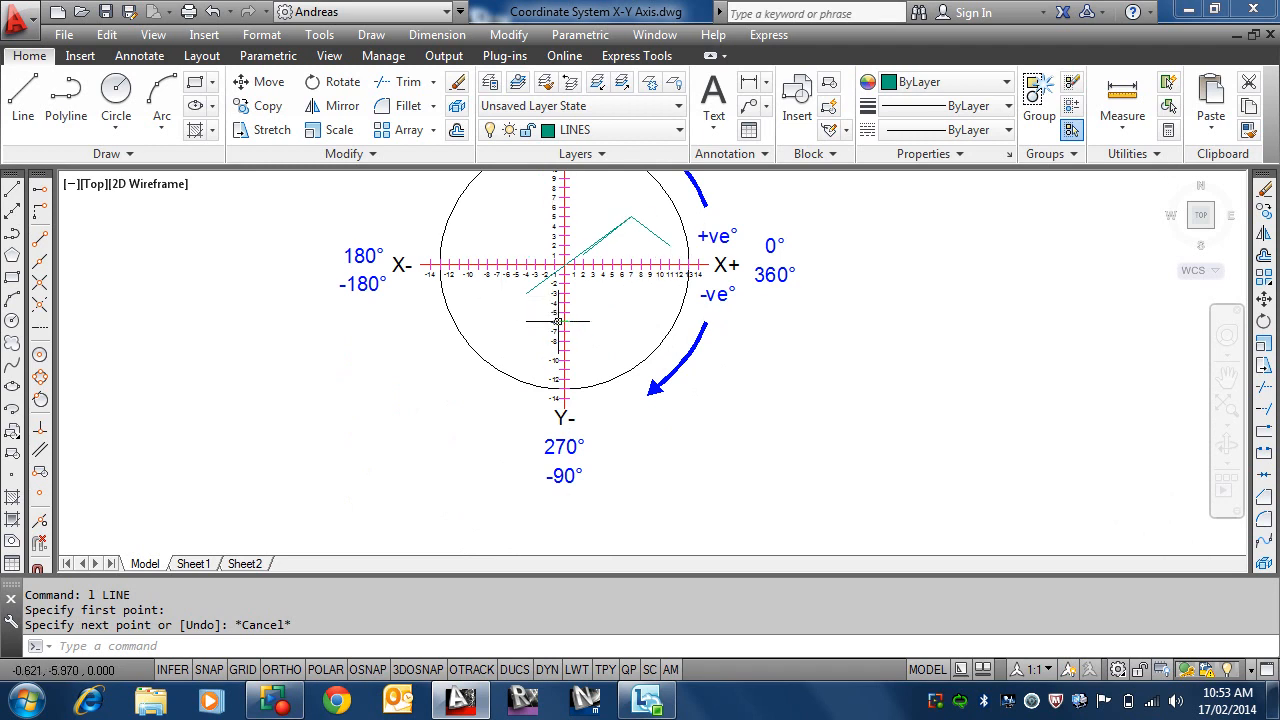
{"action": "mouse_move", "coordinate": [557, 321]}
{"action": "middle_mouse_down"}
{"action": "mouse_move", "coordinate": [567, 393]}
{"action": "mouse_move", "coordinate": [623, 491]}
{"action": "mouse_move", "coordinate": [612, 402]}
{"action": "middle_mouse_up"}
{"action": "scroll", "coordinate": [621, 470], "scroll_direction": "down", "scroll_amount": 2}
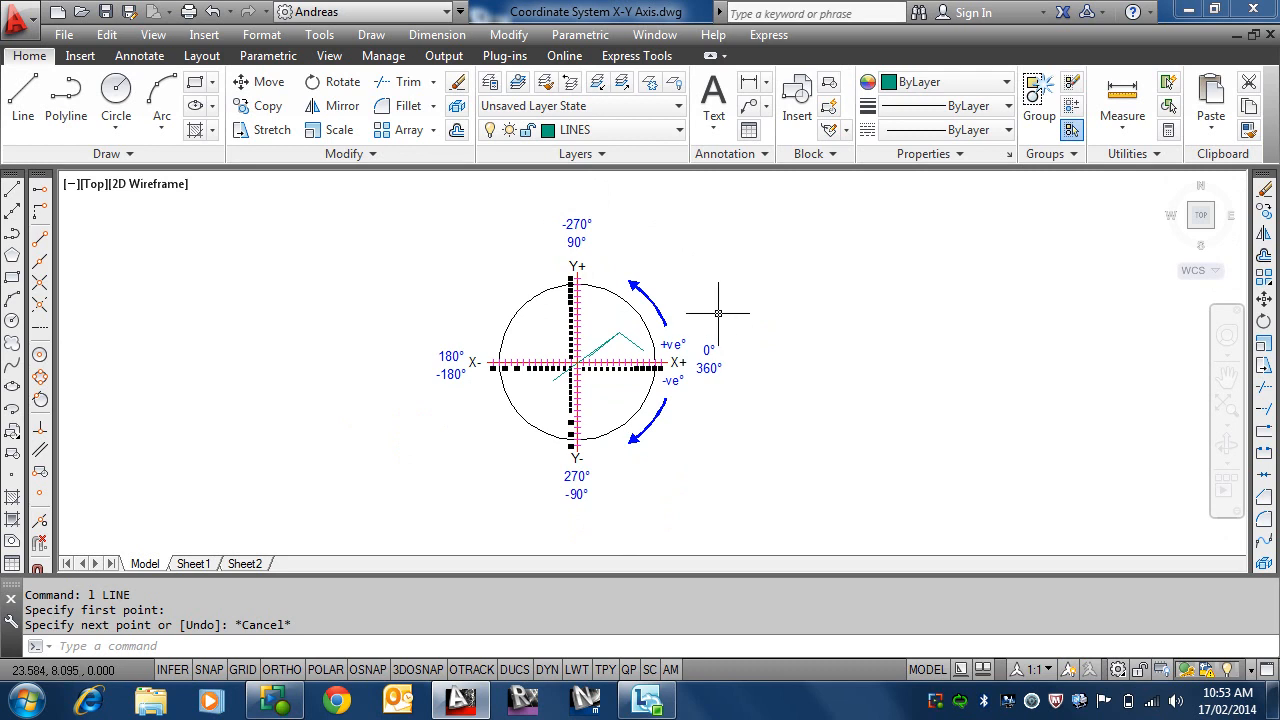
- Erase all the green lines drawn inside the circle using a crossing selection
{"action": "scroll", "coordinate": [645, 362], "scroll_direction": "up", "scroll_amount": 2}
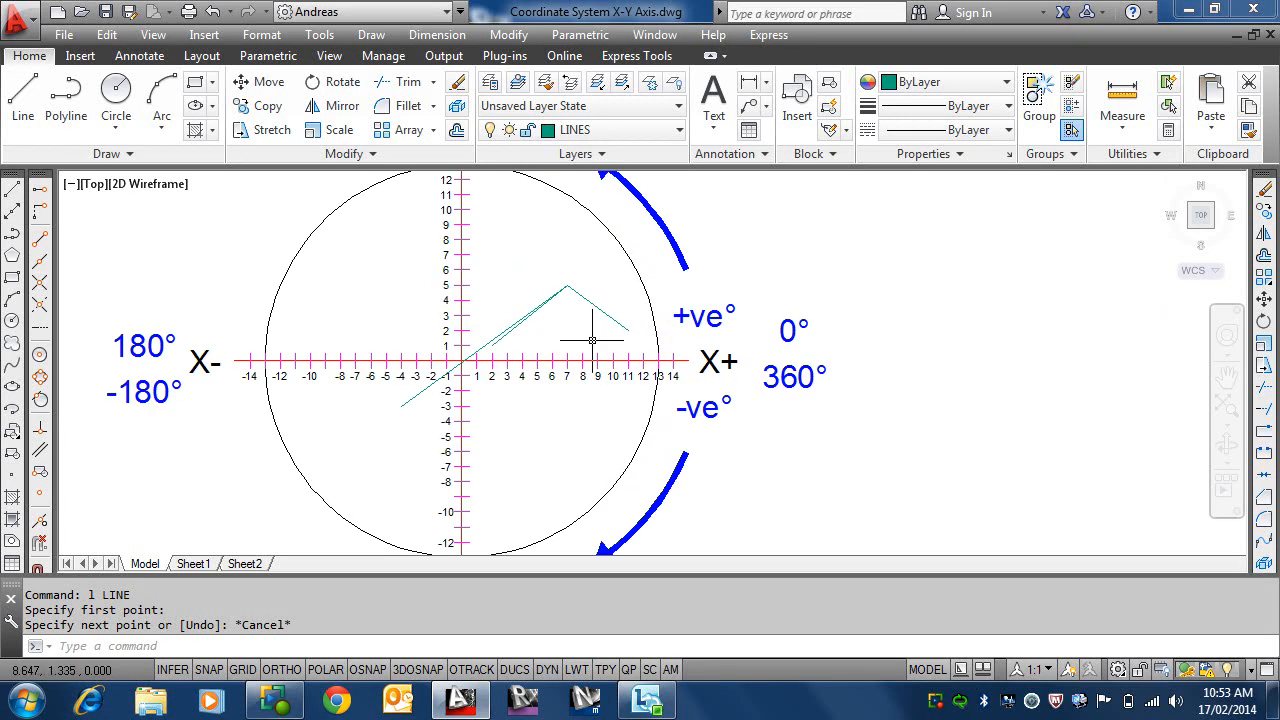
{"action": "type", "text": "e"}
{"action": "key", "text": "Return"}
{"action": "left_click", "coordinate": [592, 340]}
{"action": "left_click", "coordinate": [551, 297]}
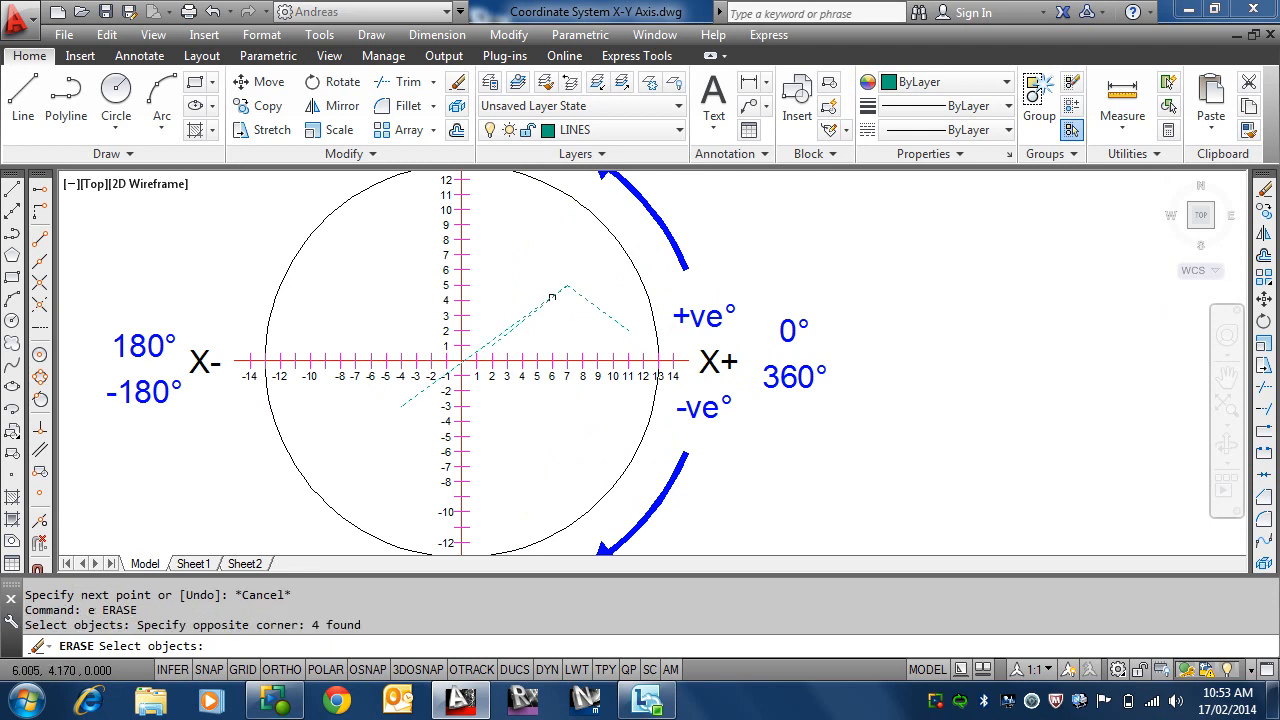
{"action": "key", "text": "Return"}
- Draw a line from a point near 2,2 in the upper-right quadrant using the relative polar coordinate @6<45
{"action": "type", "text": "l"}
{"action": "key", "text": "Return"}
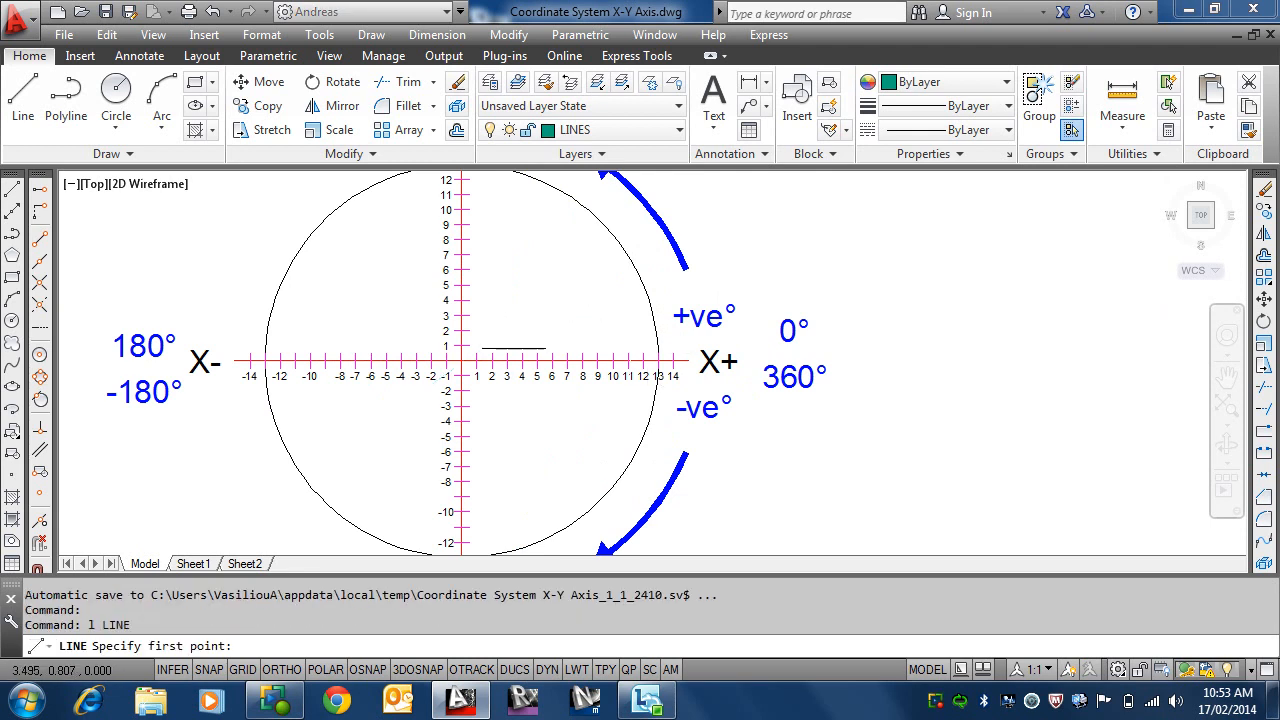
{"action": "left_click", "coordinate": [491, 324]}
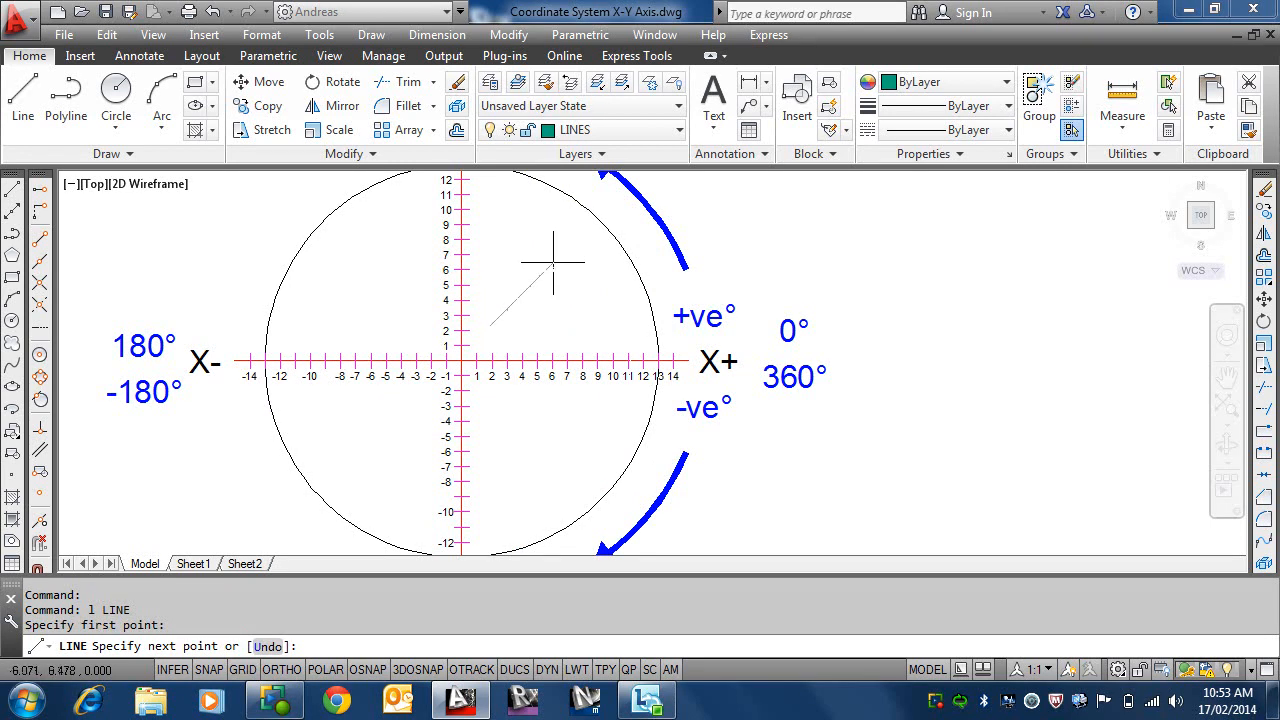
{"action": "type", "text": "@6<45"}
{"action": "key", "text": "Return"}
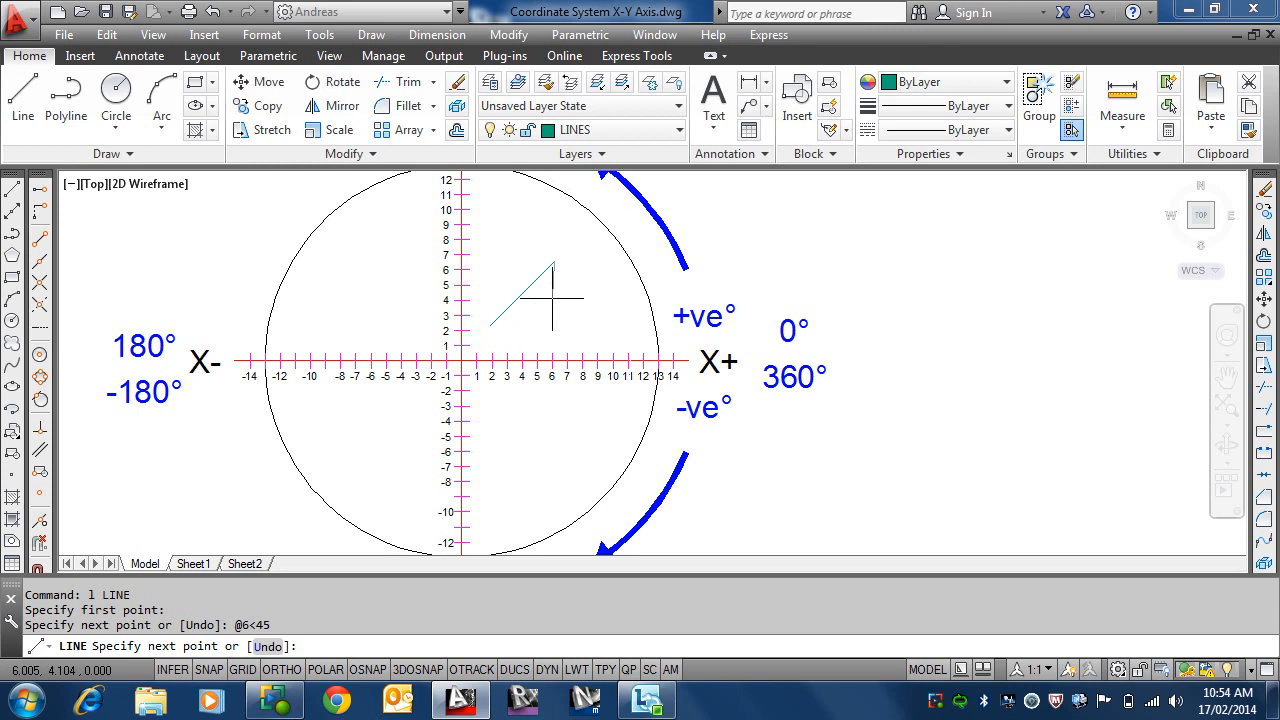
{"action": "key", "text": "Return"}
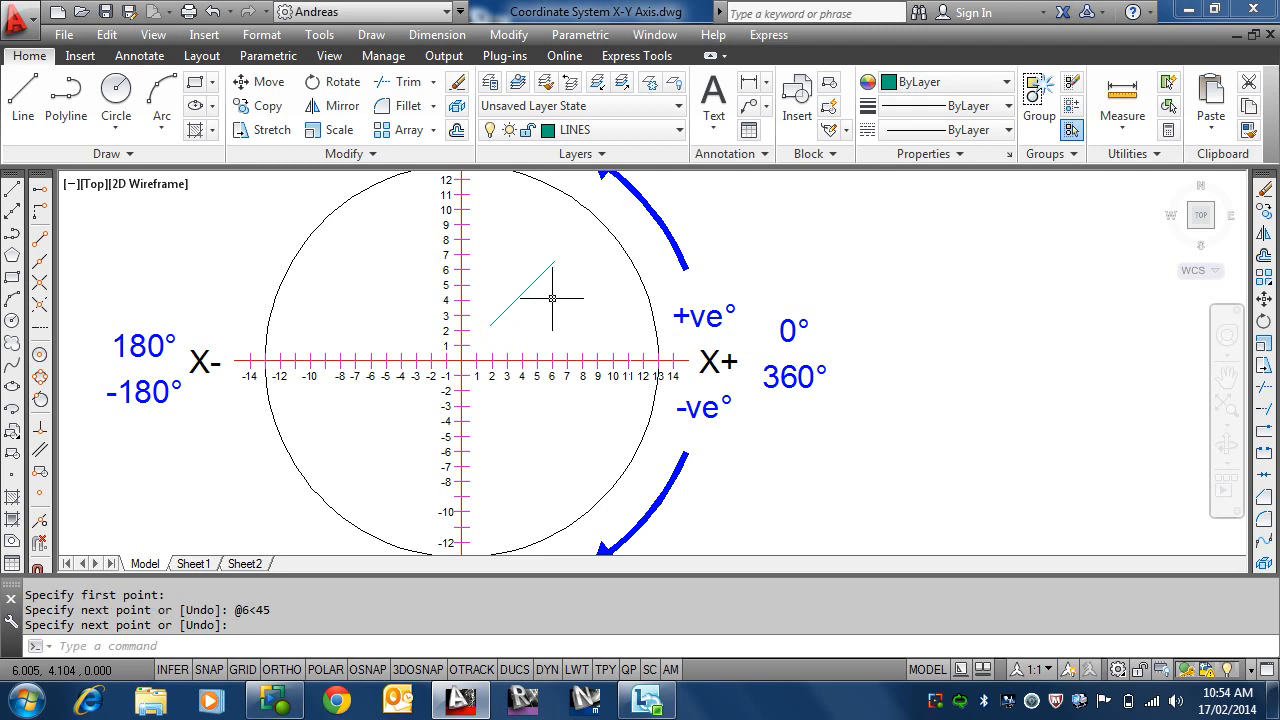
- Draw a second line from about 3.1,1.5, beside the first line, using the relative polar coordinate @6<-315
{"action": "scroll", "coordinate": [522, 300], "scroll_direction": "up", "scroll_amount": 4}
{"action": "scroll", "coordinate": [520, 303], "scroll_direction": "down", "scroll_amount": 2}
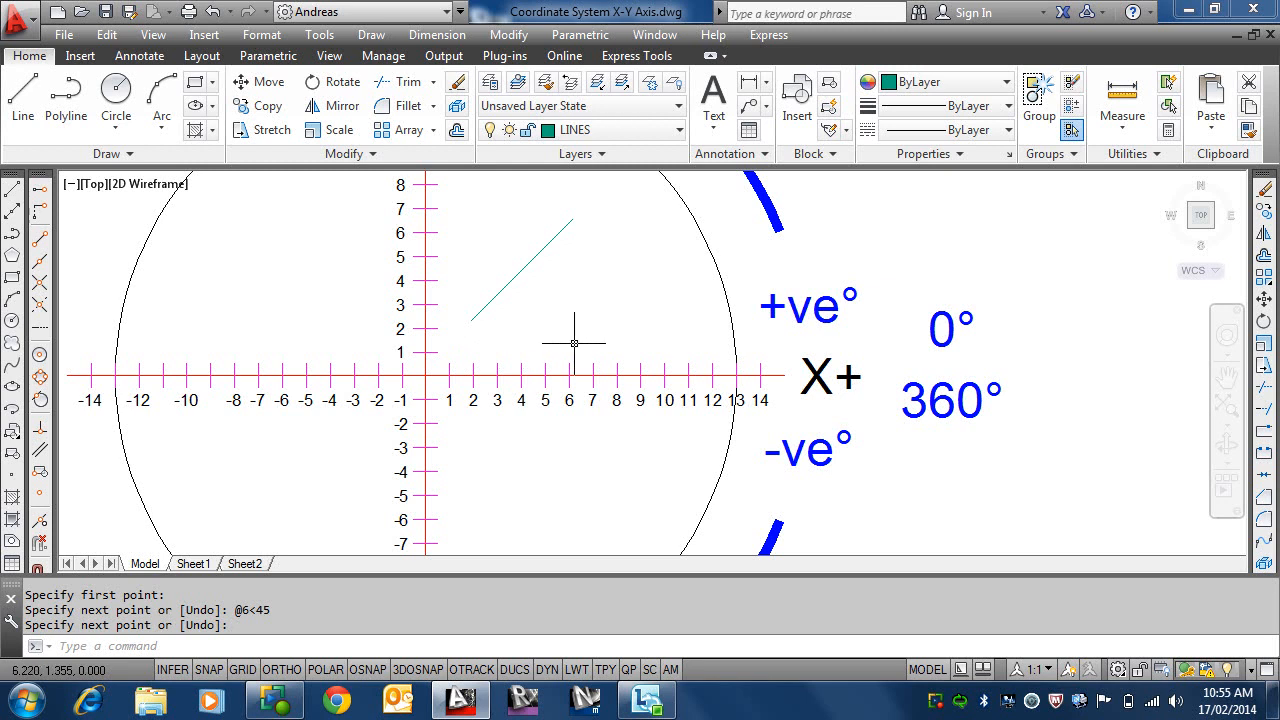
{"action": "middle_click_drag", "start_coordinate": [500, 315], "coordinate": [500, 349]}
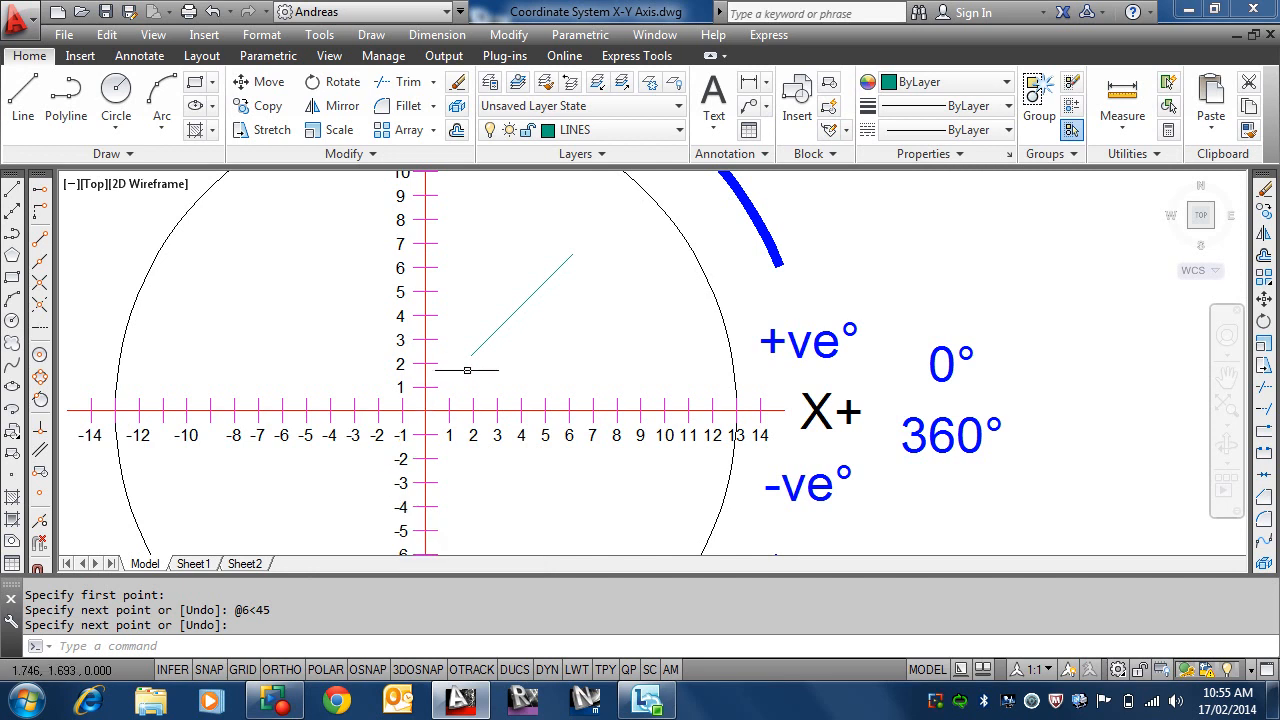
{"action": "key", "text": "Return"}
{"action": "type", "text": "l LINE"}
{"action": "key", "text": "Return"}
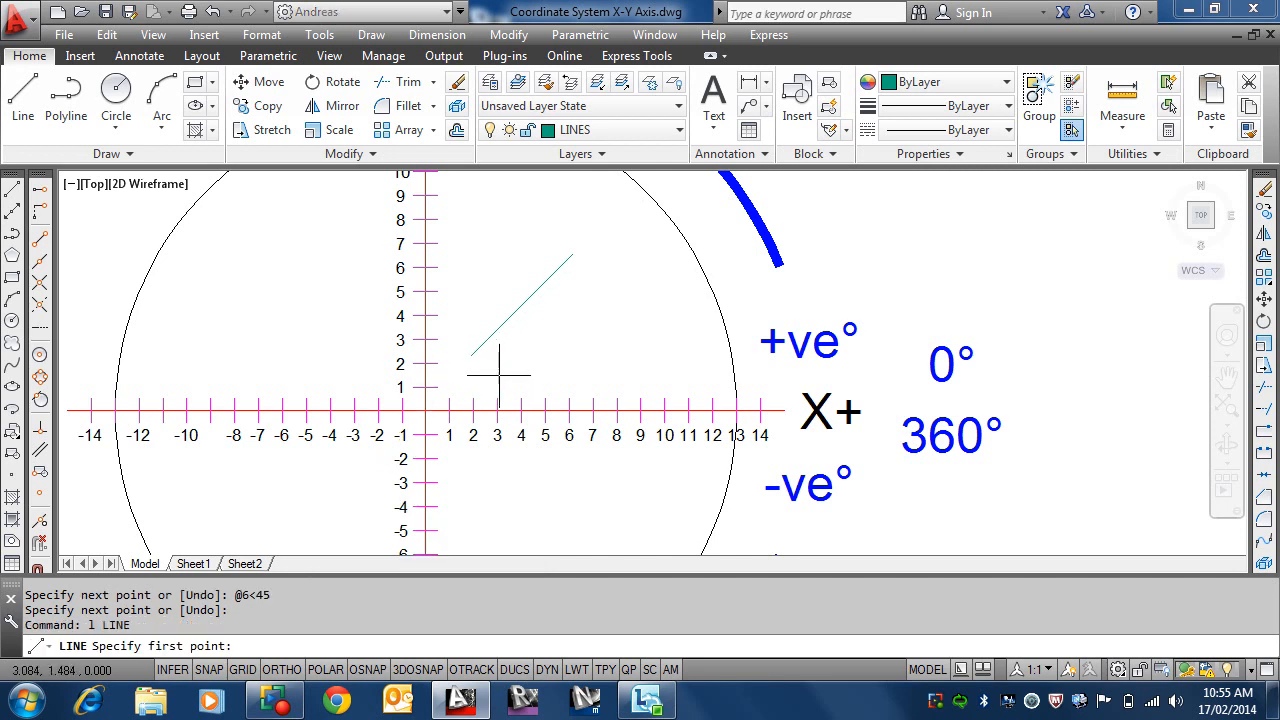
{"action": "left_click", "coordinate": [500, 374]}
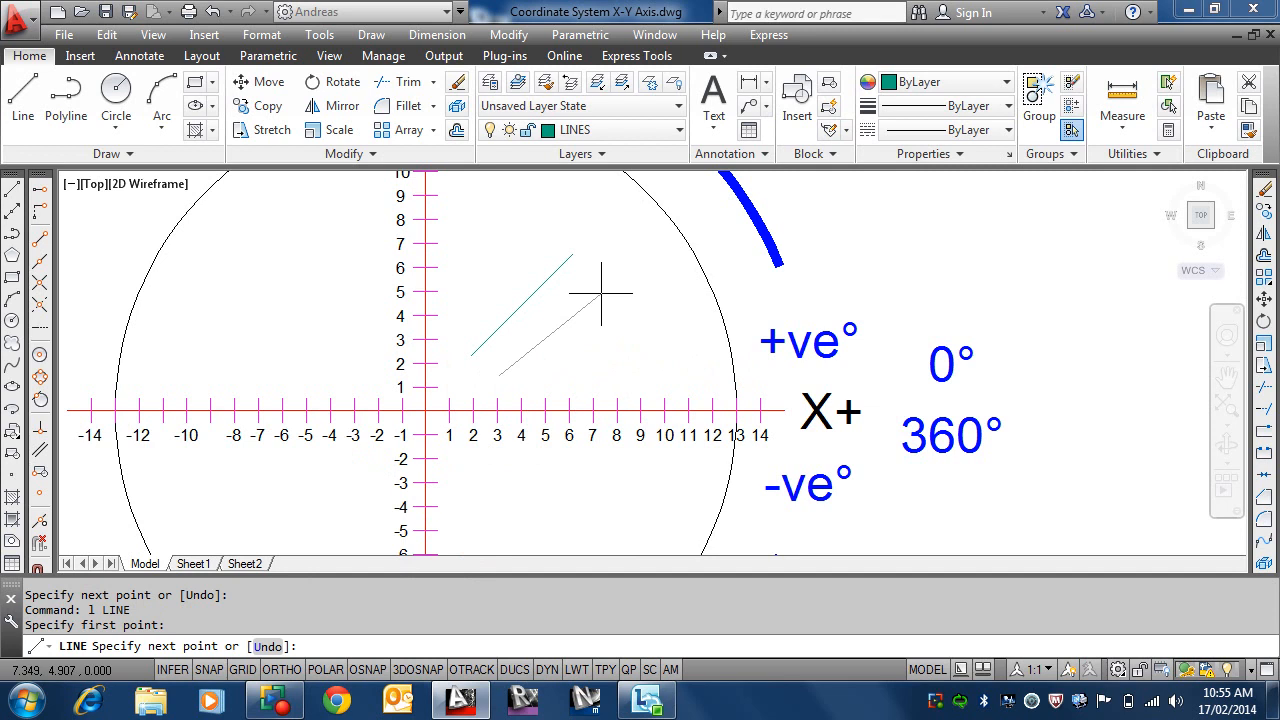
{"action": "type", "text": "@6<-315"}
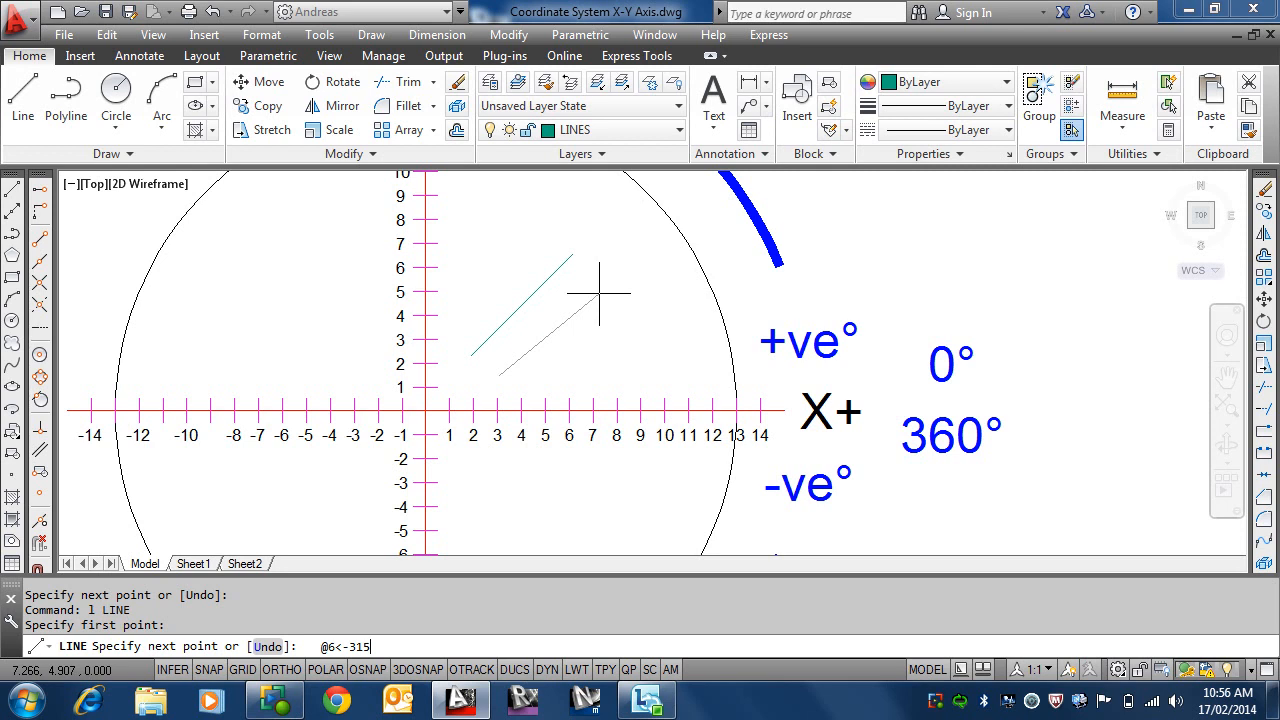
{"action": "key", "text": "Return"}
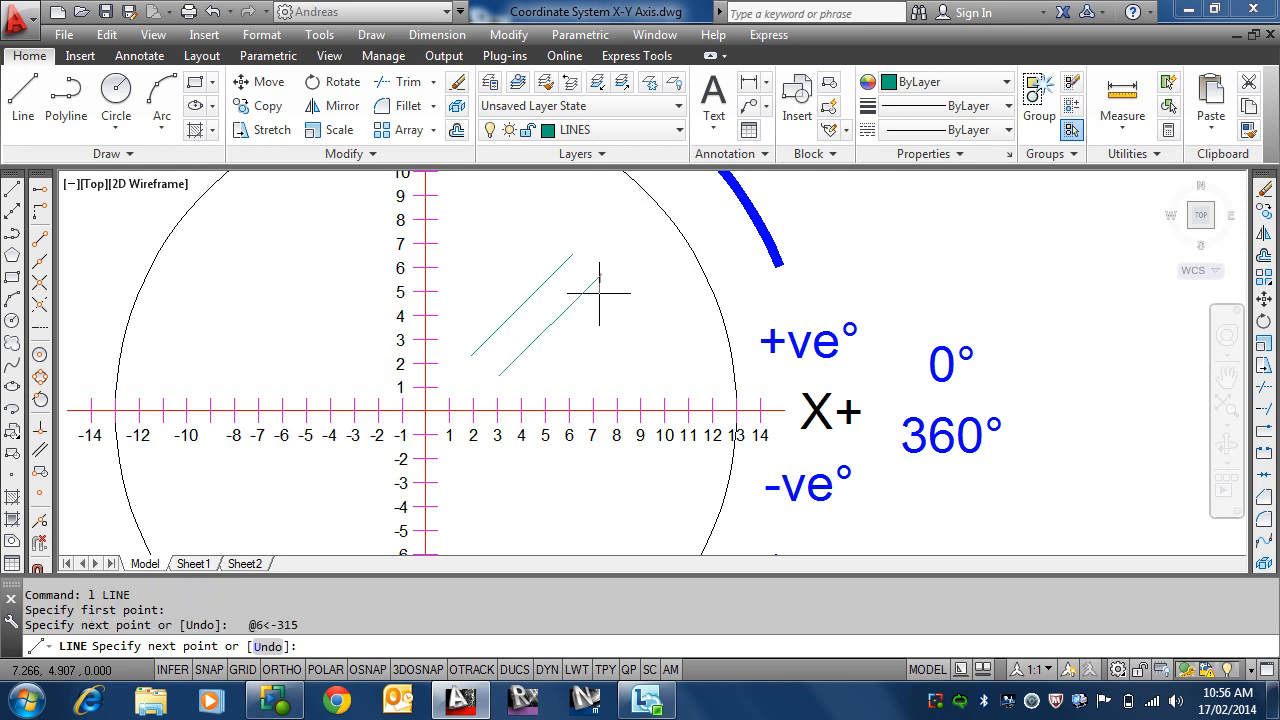
{"action": "key", "text": "Escape"}
{"action": "key", "text": "Escape"}
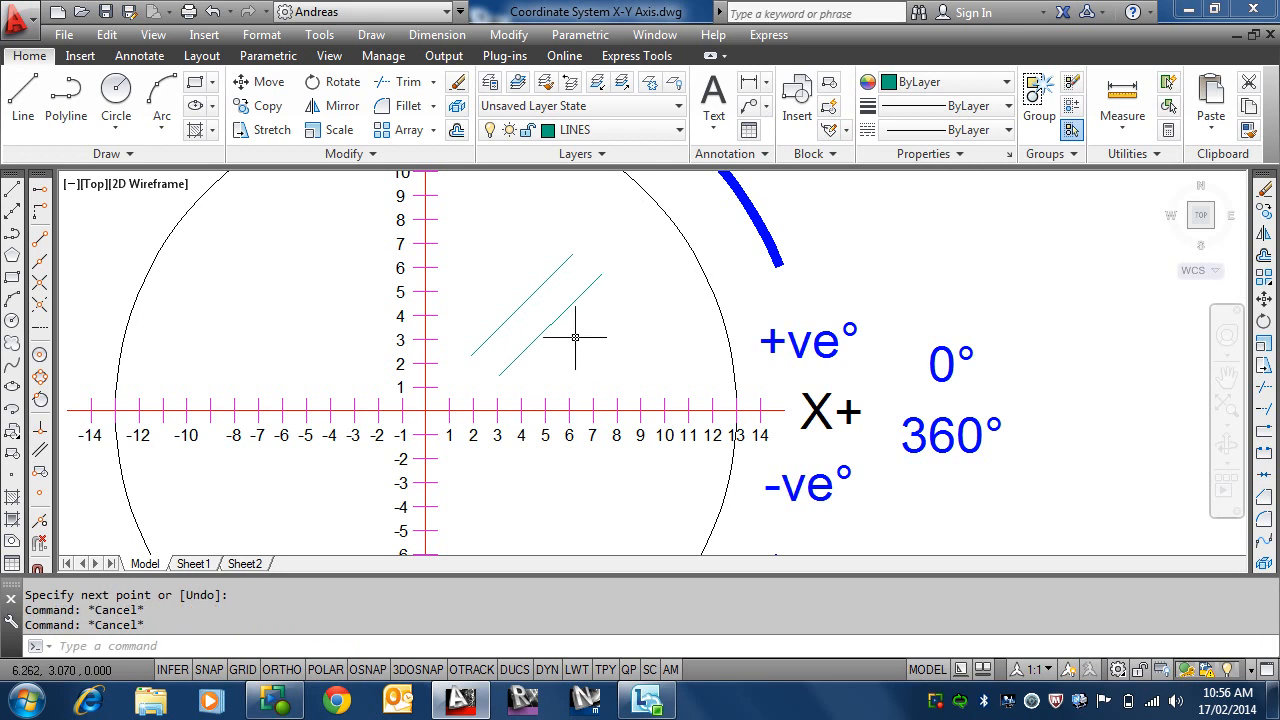
- Draw a line from about 7.1,1.7 across the positive X axis using the relative polar coordinate @6<-45
{"action": "type", "text": "l"}
{"action": "key", "text": "Return"}
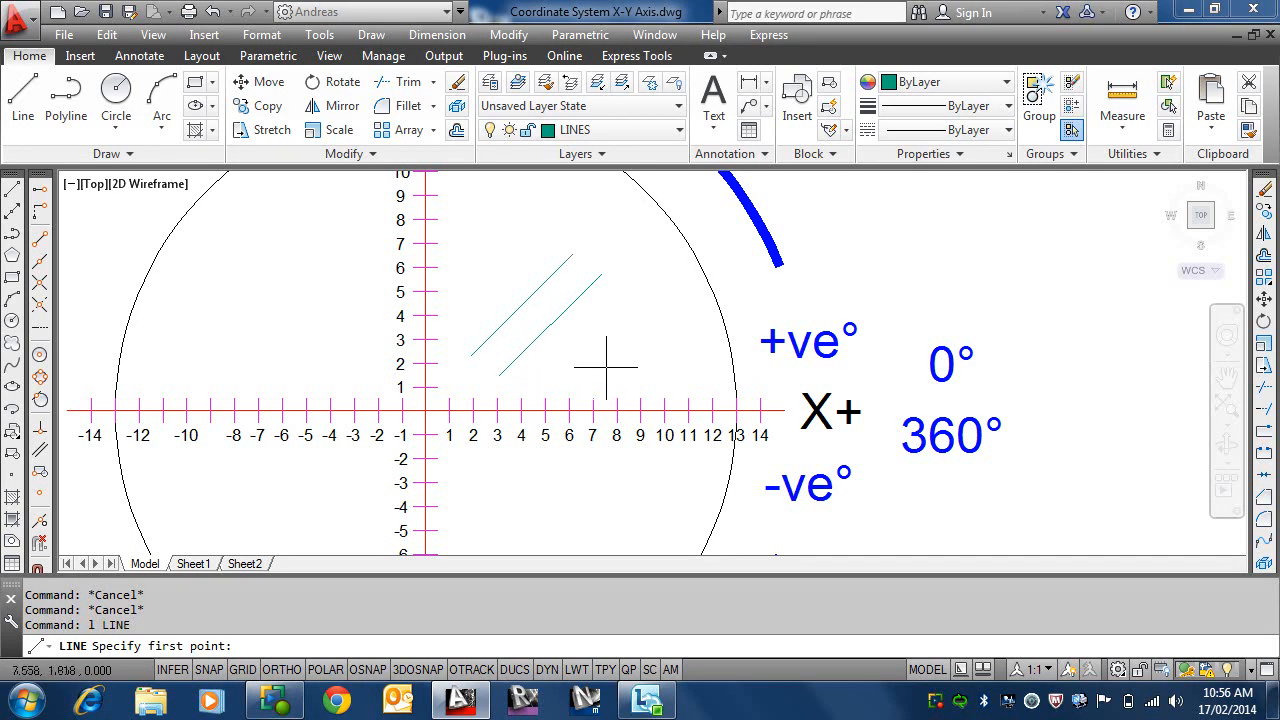
{"action": "left_click", "coordinate": [594, 368]}
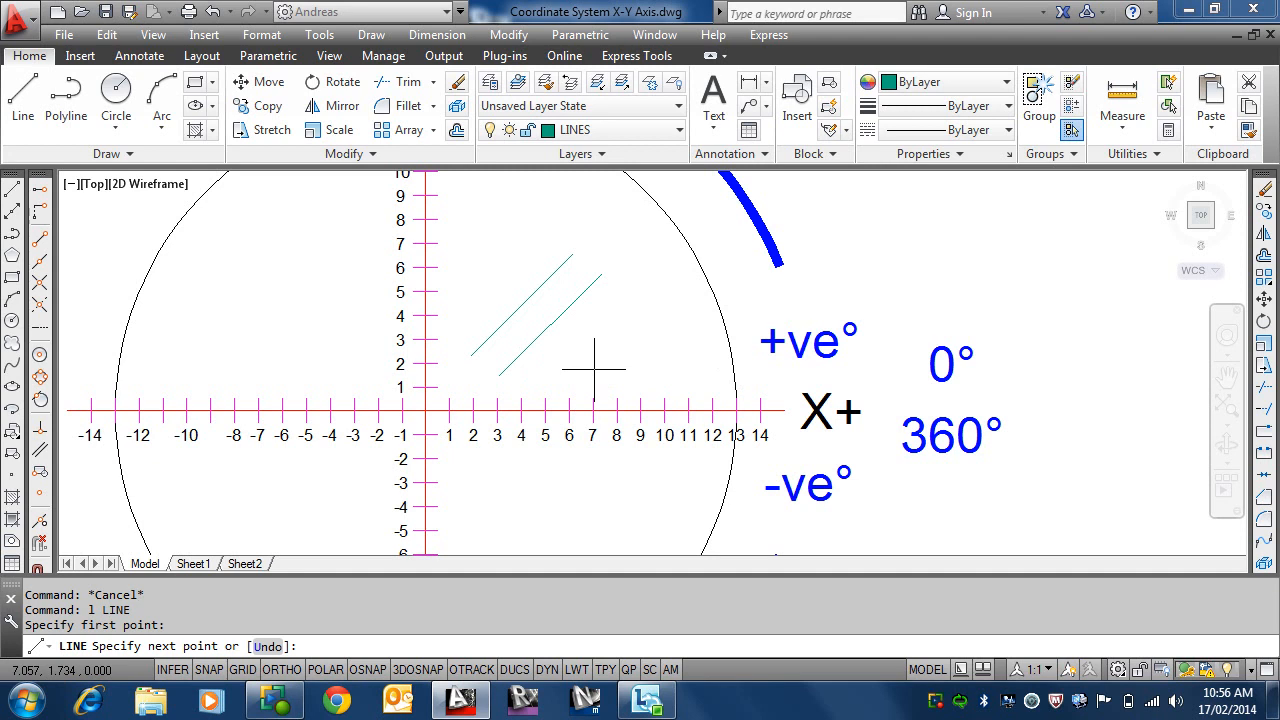
{"action": "type", "text": "@6<-45"}
{"action": "key", "text": "Return"}
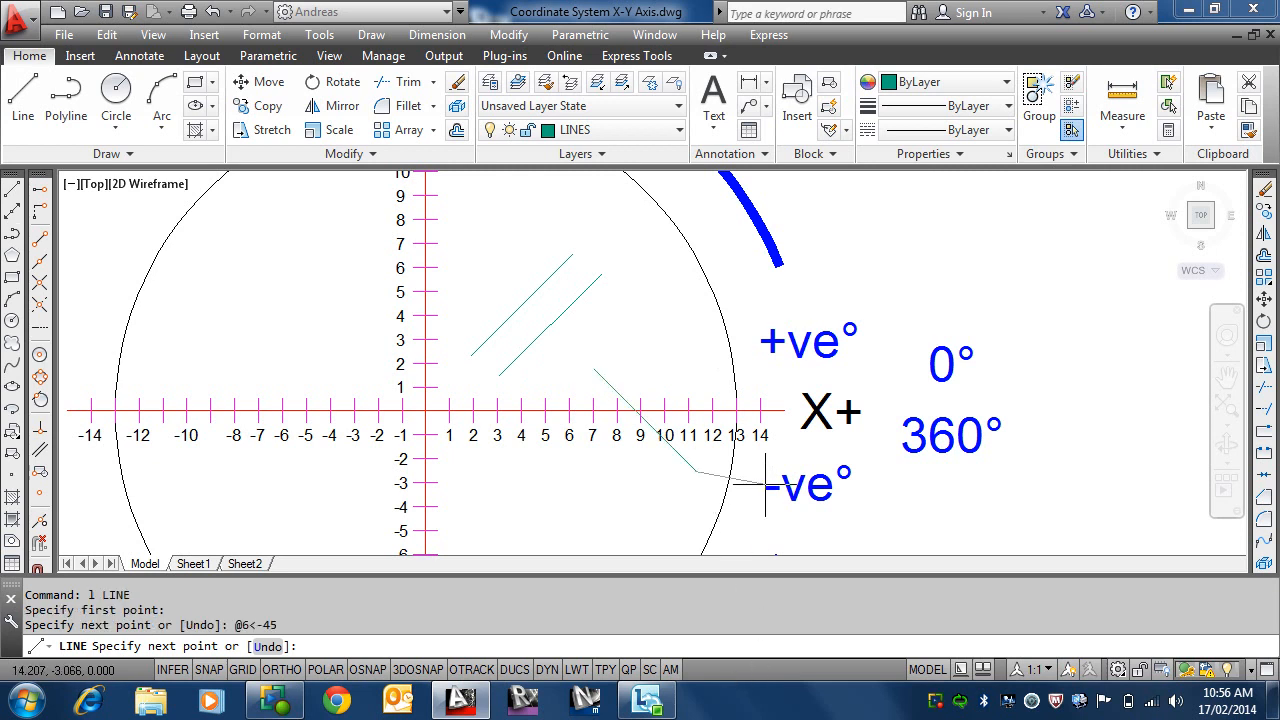
{"action": "scroll", "coordinate": [760, 403], "scroll_direction": "down", "scroll_amount": 3}
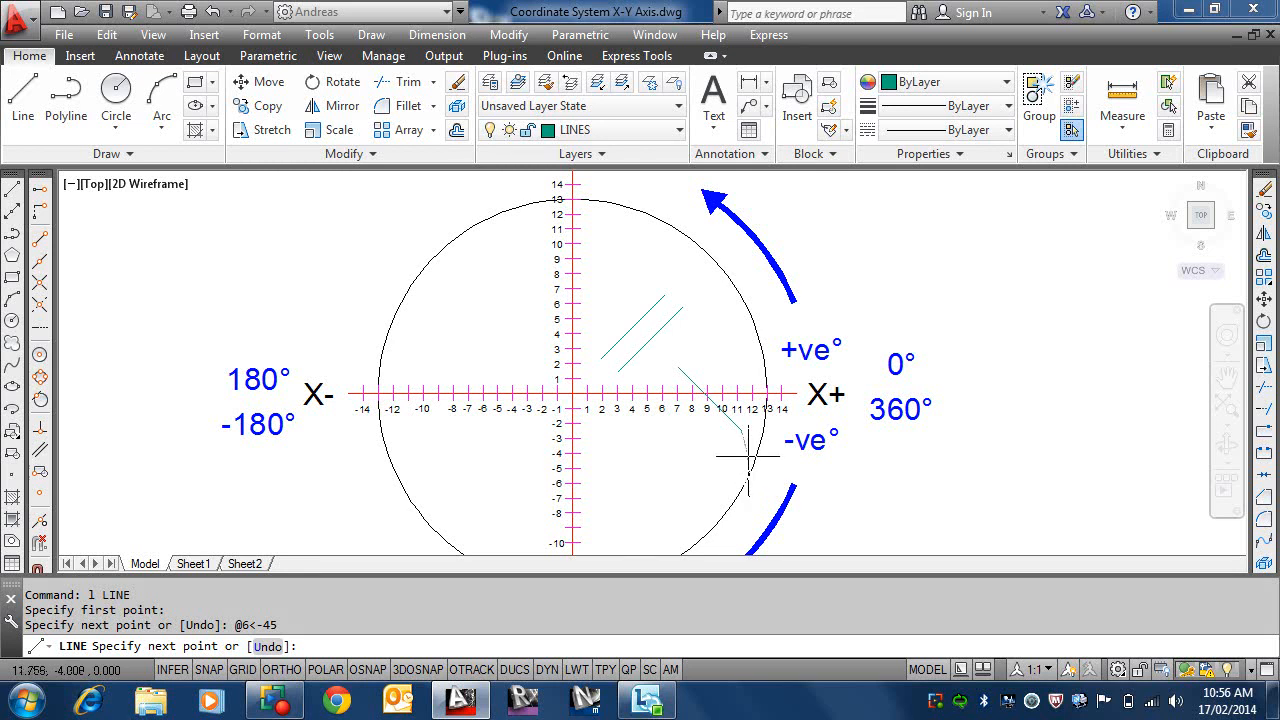
{"action": "key", "text": "Return"}
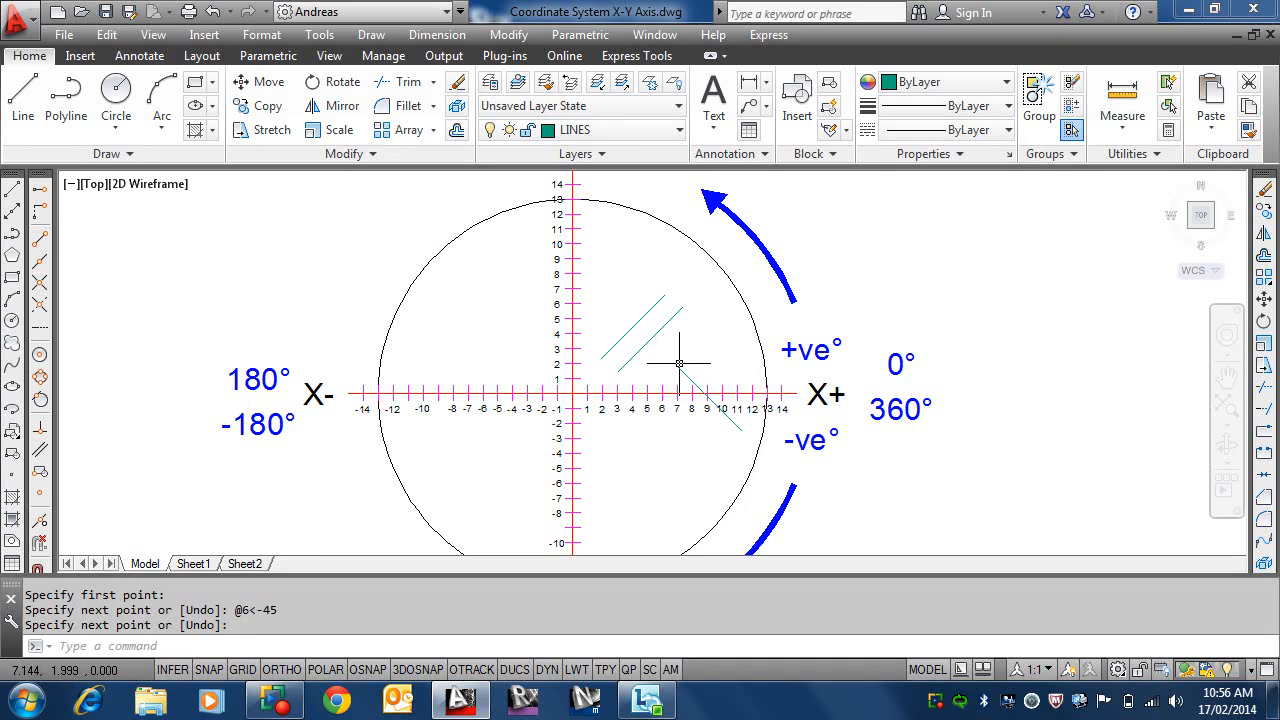
{"action": "type", "text": "l"}
{"action": "key", "text": "Return"}
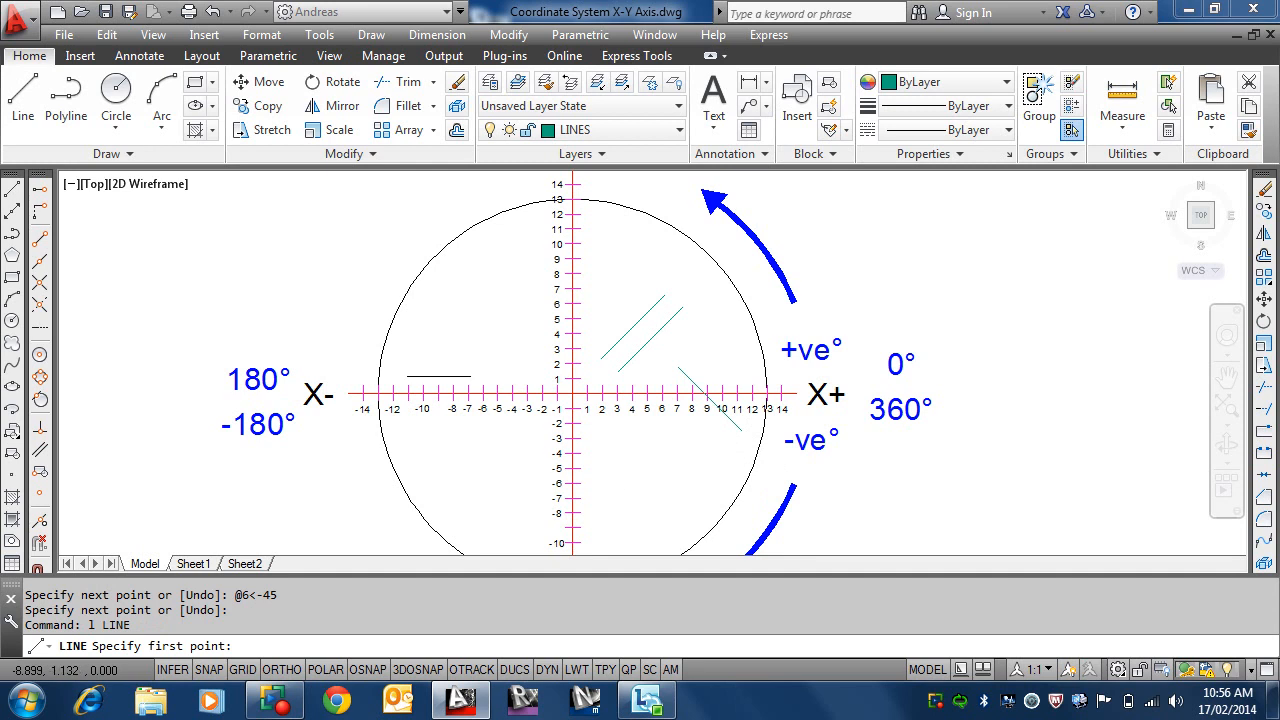
{"action": "left_click", "coordinate": [438, 306]}
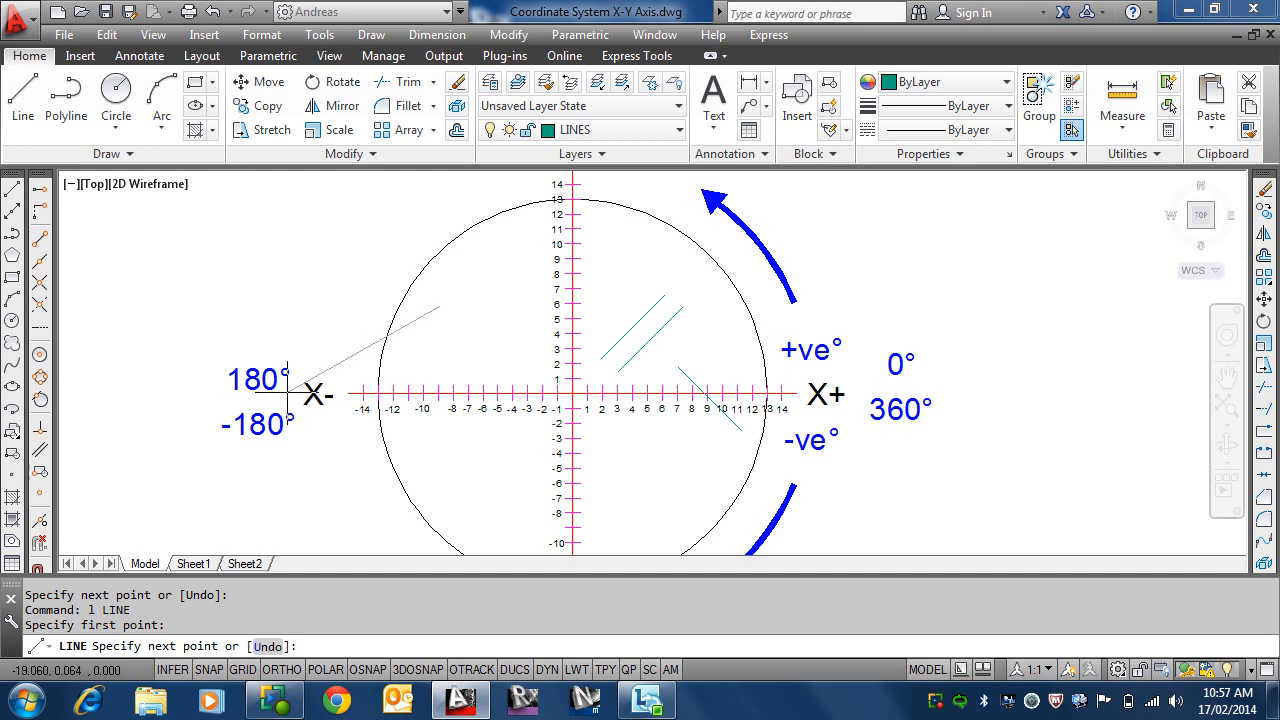
{"action": "key", "text": "Escape"}
{"action": "key", "text": "Return"}
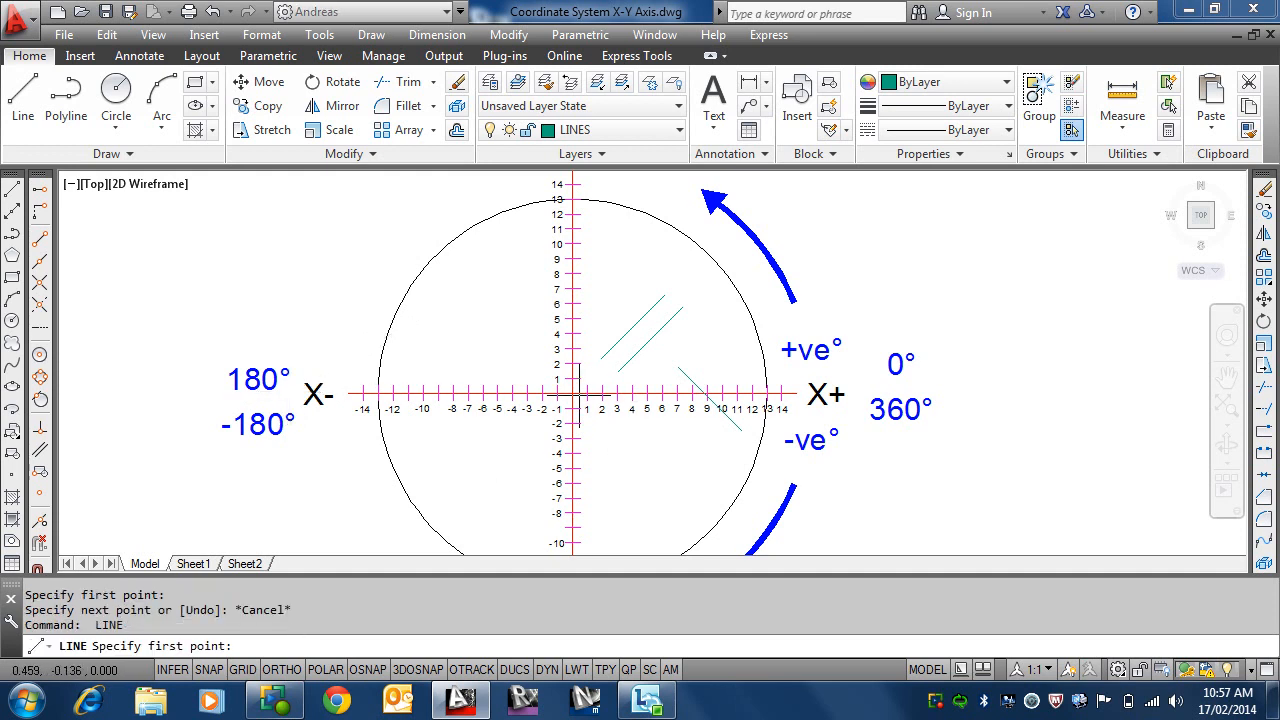
{"action": "left_click", "coordinate": [578, 396]}
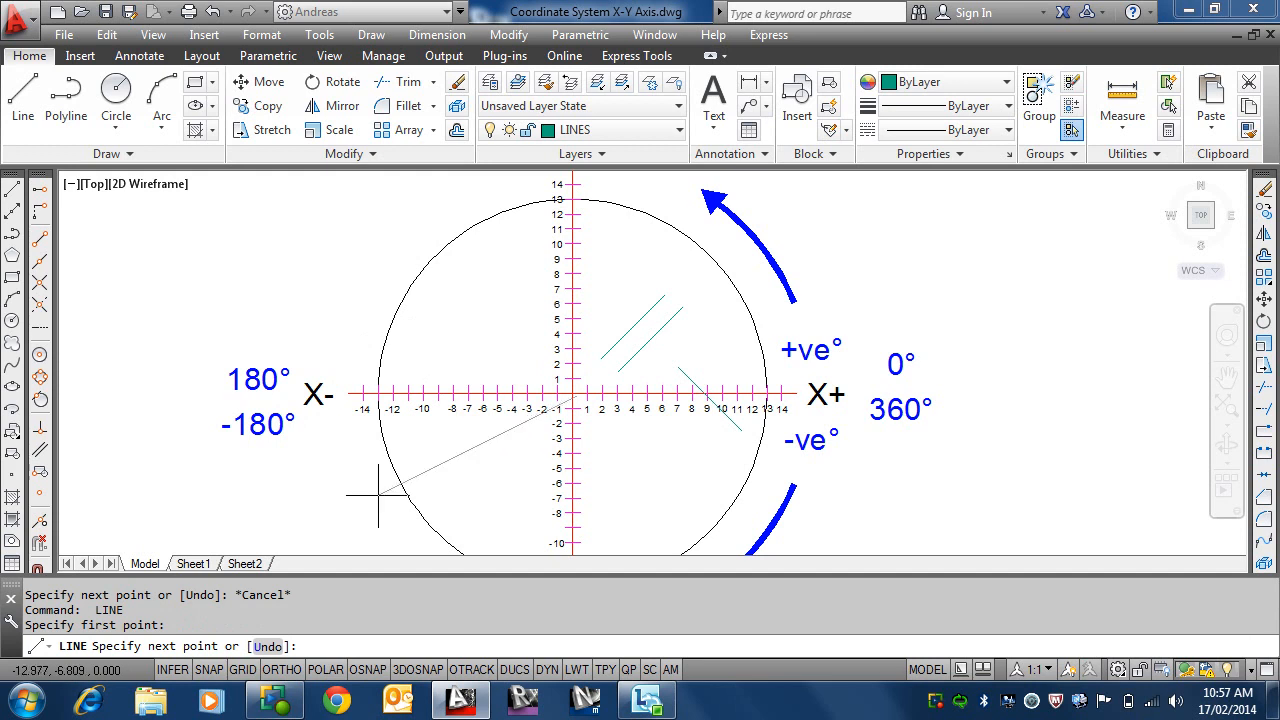
{"action": "key", "text": "Escape"}
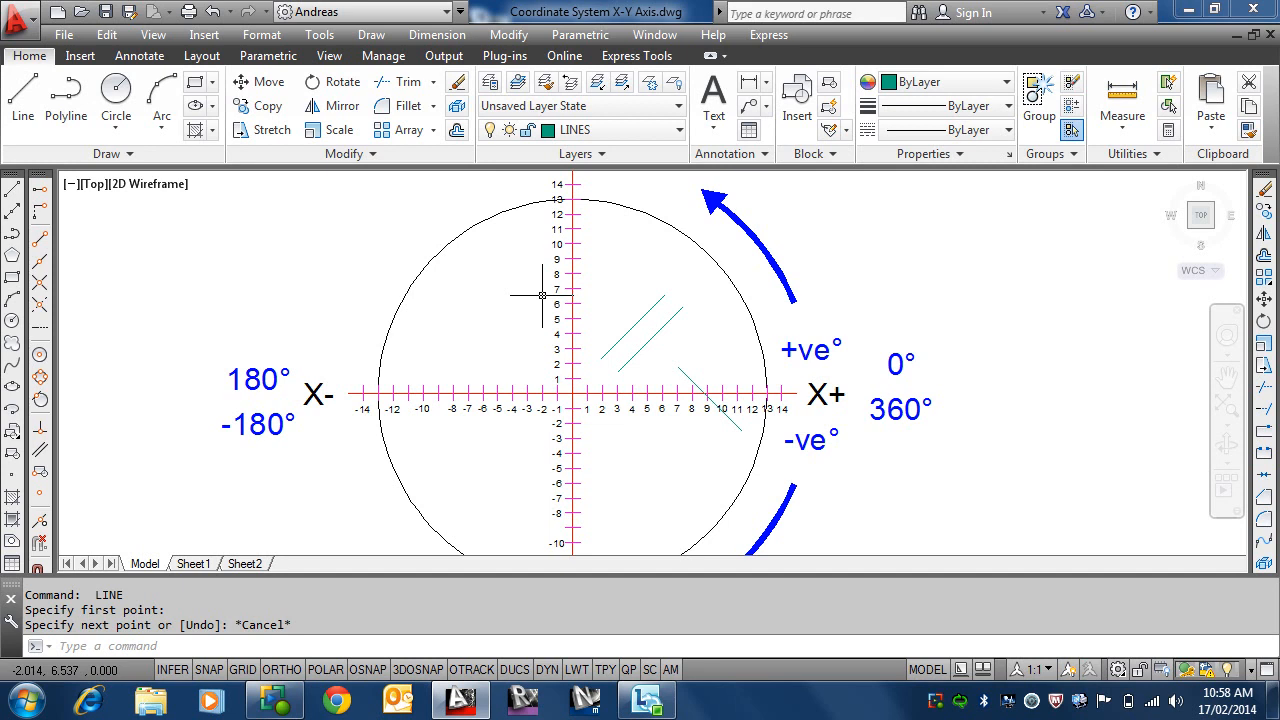
{"action": "scroll", "coordinate": [541, 296], "scroll_direction": "down", "scroll_amount": 3}
{"action": "scroll", "coordinate": [546, 320], "scroll_direction": "down", "scroll_amount": 2}
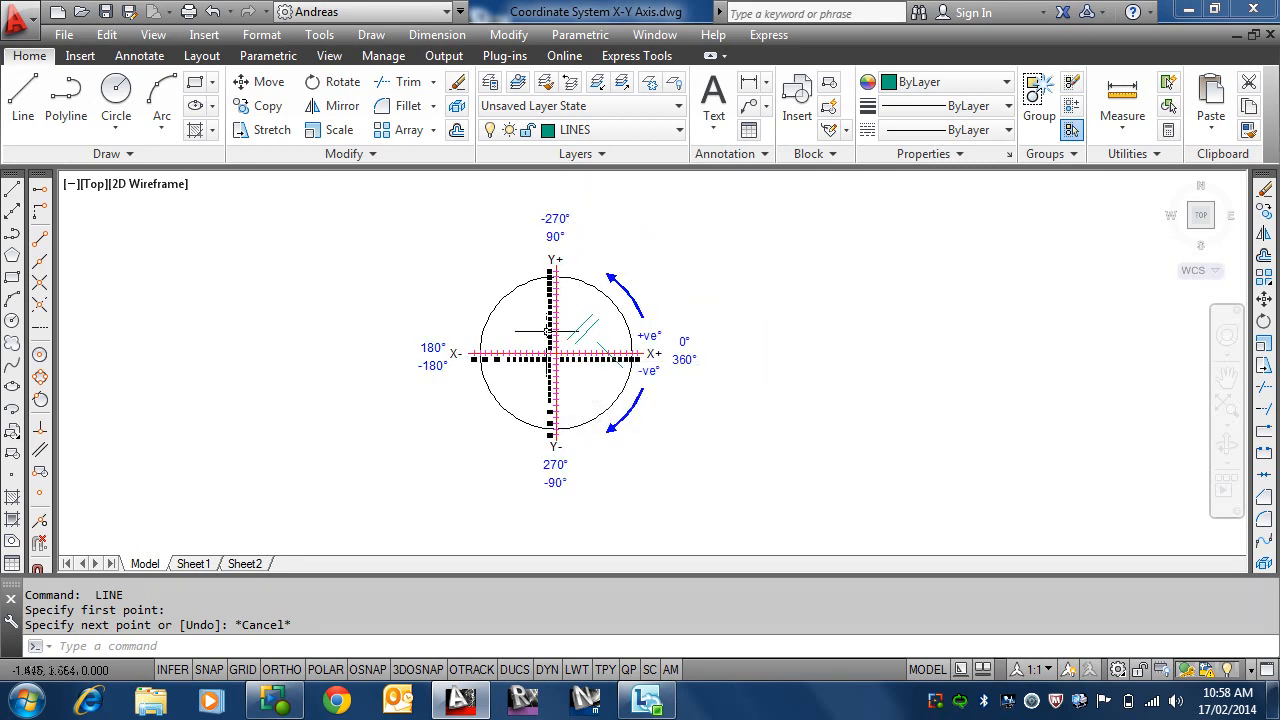
{"action": "scroll", "coordinate": [548, 330], "scroll_direction": "up", "scroll_amount": 2}
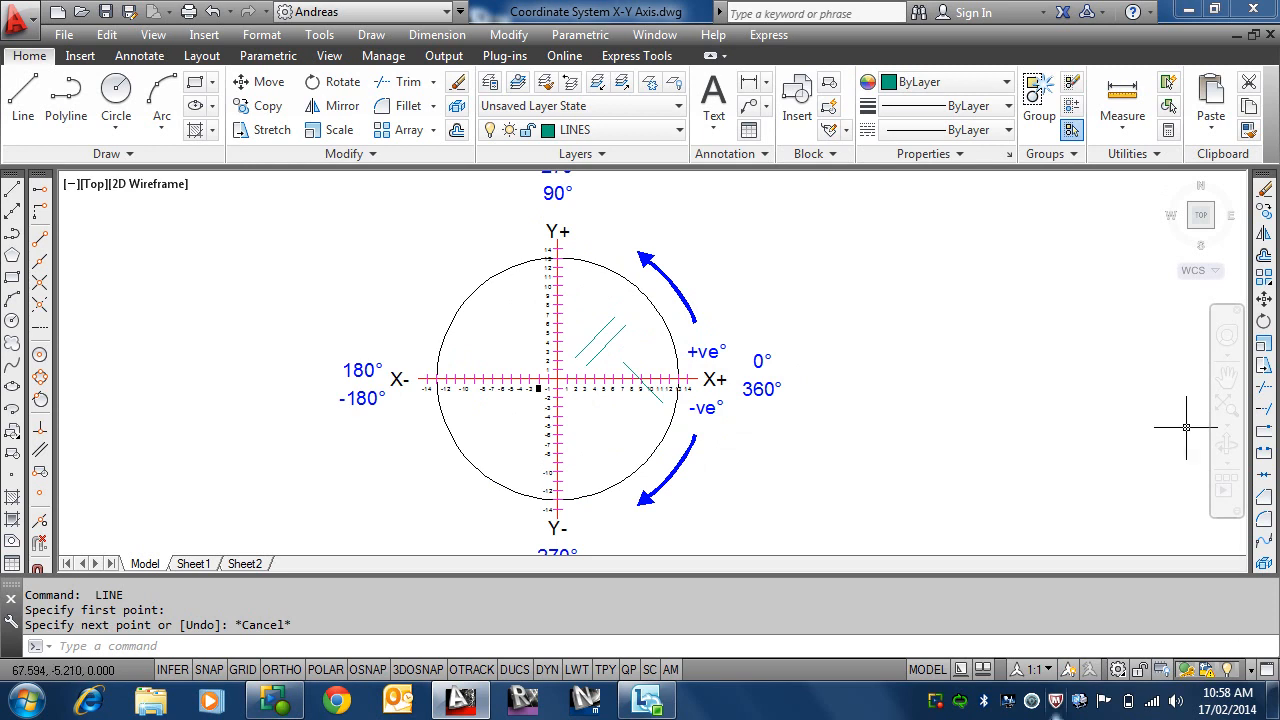
{"action": "right_click", "coordinate": [937, 705]}
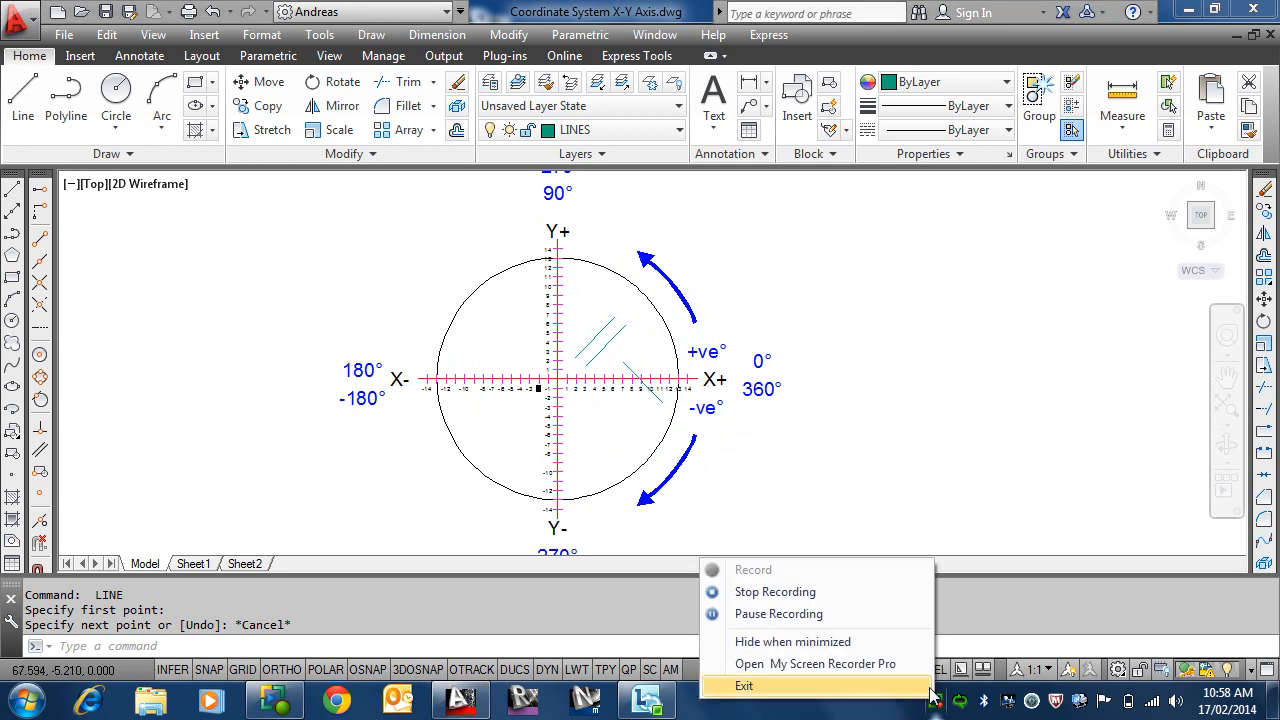